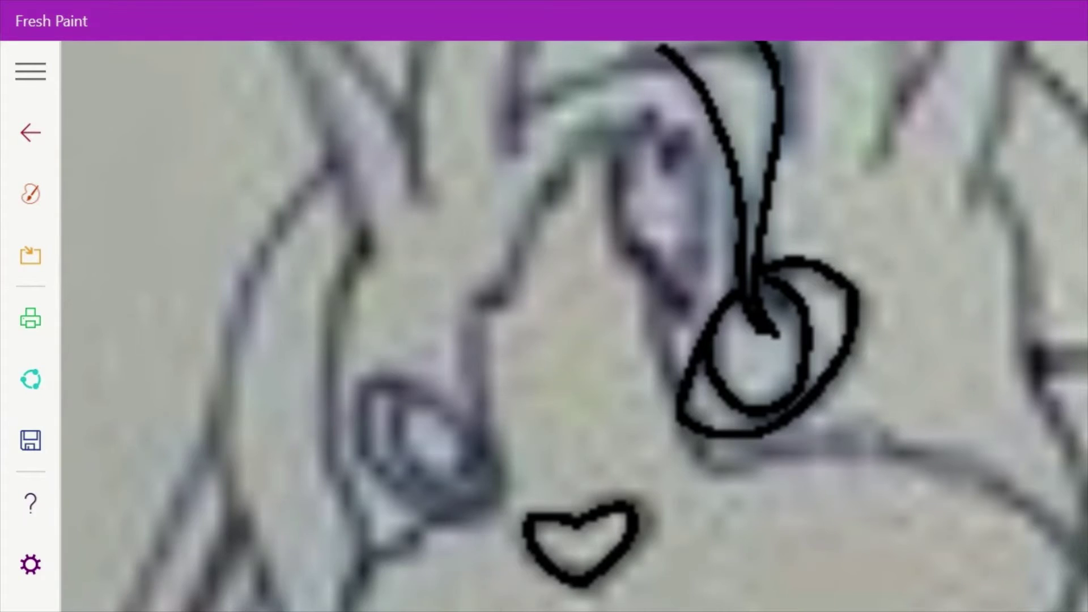
Trace the sides of the bunny's head, the smaller eye, and the fur marking edges around the eyes, muzzle and forehead in black
{"action": "left_click_drag", "start_coordinate": [363, 232], "coordinate": [354, 611]}
{"action": "left_click_drag", "start_coordinate": [990, 176], "coordinate": [1085, 527]}
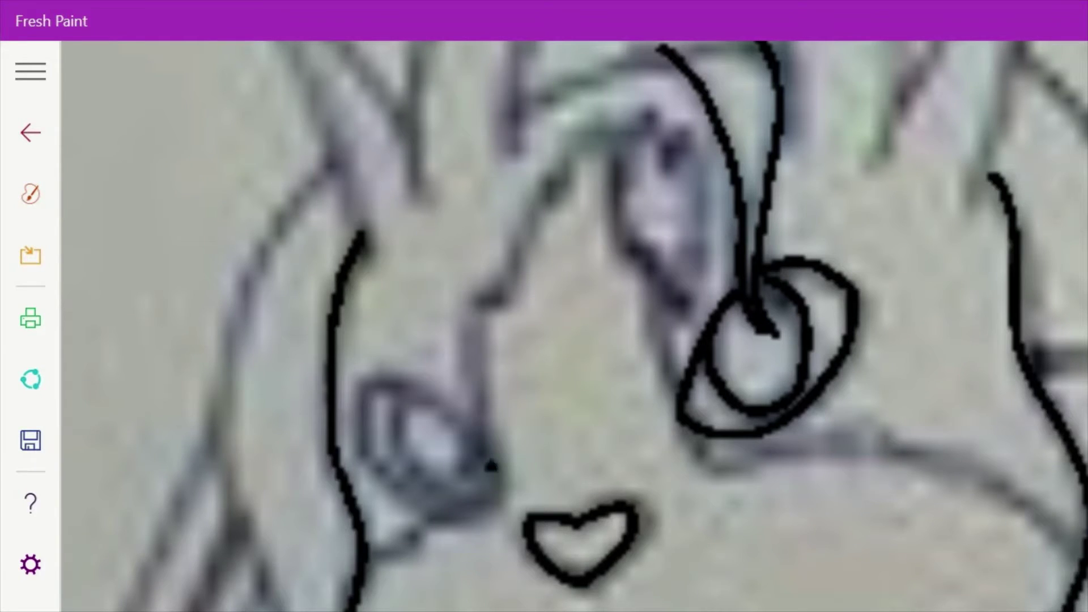
{"action": "left_click_drag", "start_coordinate": [491, 466], "coordinate": [430, 395]}
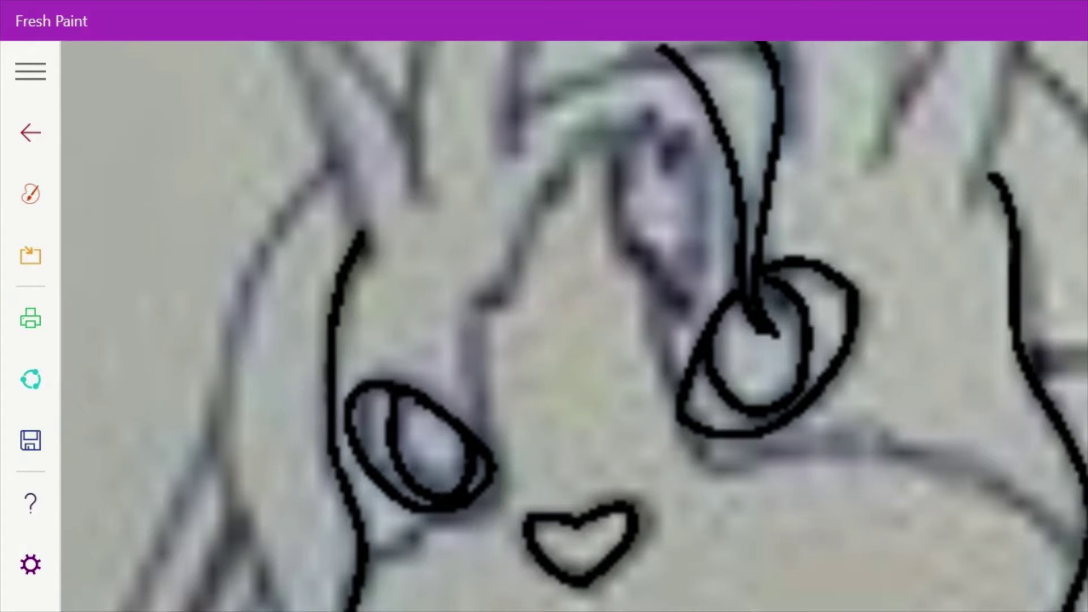
{"action": "mouse_move", "coordinate": [504, 498]}
{"action": "left_mouse_down"}
{"action": "mouse_move", "coordinate": [475, 310]}
{"action": "mouse_move", "coordinate": [673, 313]}
{"action": "mouse_move", "coordinate": [717, 462]}
{"action": "left_mouse_up"}
{"action": "left_click_drag", "start_coordinate": [502, 501], "coordinate": [409, 551]}
{"action": "left_click_drag", "start_coordinate": [712, 487], "coordinate": [1018, 419]}
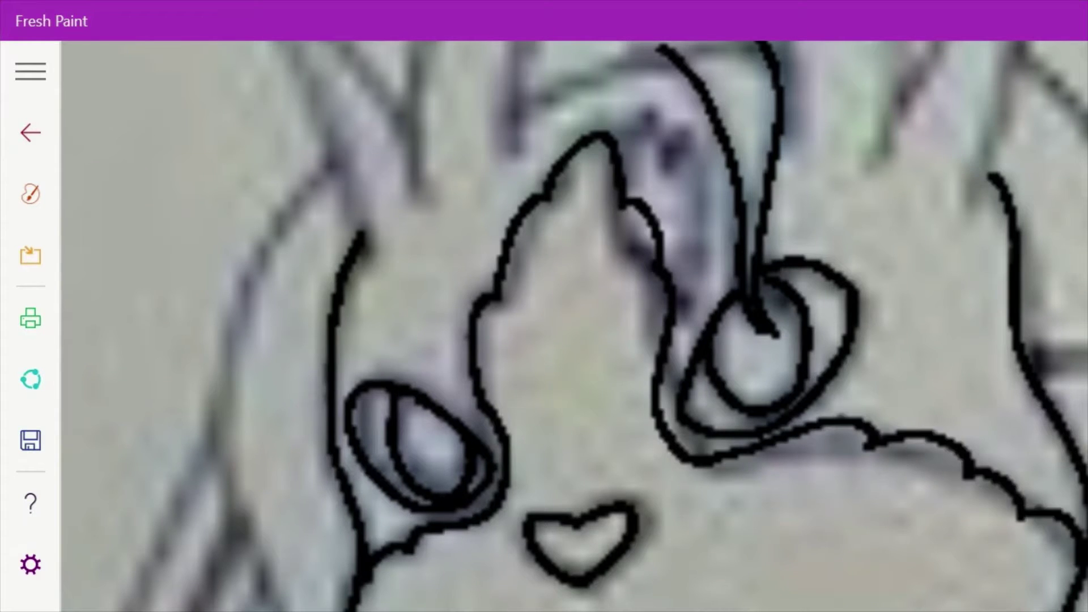
{"action": "left_click_drag", "start_coordinate": [617, 112], "coordinate": [712, 333]}
Trace the outer and inner contours of both long ears over the sketch
{"action": "scroll", "coordinate": [575, 326], "scroll_direction": "up", "scroll_amount": 5}
{"action": "mouse_move", "coordinate": [683, 589]}
{"action": "left_mouse_down"}
{"action": "mouse_move", "coordinate": [728, 87]}
{"action": "mouse_move", "coordinate": [830, 609]}
{"action": "left_mouse_up"}
{"action": "mouse_move", "coordinate": [749, 603]}
{"action": "left_mouse_down"}
{"action": "mouse_move", "coordinate": [762, 490]}
{"action": "mouse_move", "coordinate": [745, 116]}
{"action": "left_mouse_up"}
{"action": "mouse_move", "coordinate": [754, 584]}
{"action": "left_mouse_down"}
{"action": "mouse_move", "coordinate": [841, 436]}
{"action": "mouse_move", "coordinate": [799, 187]}
{"action": "left_mouse_up"}
{"action": "left_click_drag", "start_coordinate": [391, 609], "coordinate": [403, 200]}
{"action": "left_click_drag", "start_coordinate": [339, 205], "coordinate": [388, 567]}
{"action": "mouse_move", "coordinate": [475, 602]}
{"action": "left_mouse_down"}
{"action": "mouse_move", "coordinate": [484, 476]}
{"action": "mouse_move", "coordinate": [354, 103]}
{"action": "mouse_move", "coordinate": [320, 610]}
{"action": "left_mouse_up"}
Trace the hair line between the ears and the sword tip rising behind the head
{"action": "left_click", "coordinate": [30, 194]}
{"action": "left_click", "coordinate": [30, 194]}
{"action": "left_click_drag", "start_coordinate": [589, 518], "coordinate": [471, 567]}
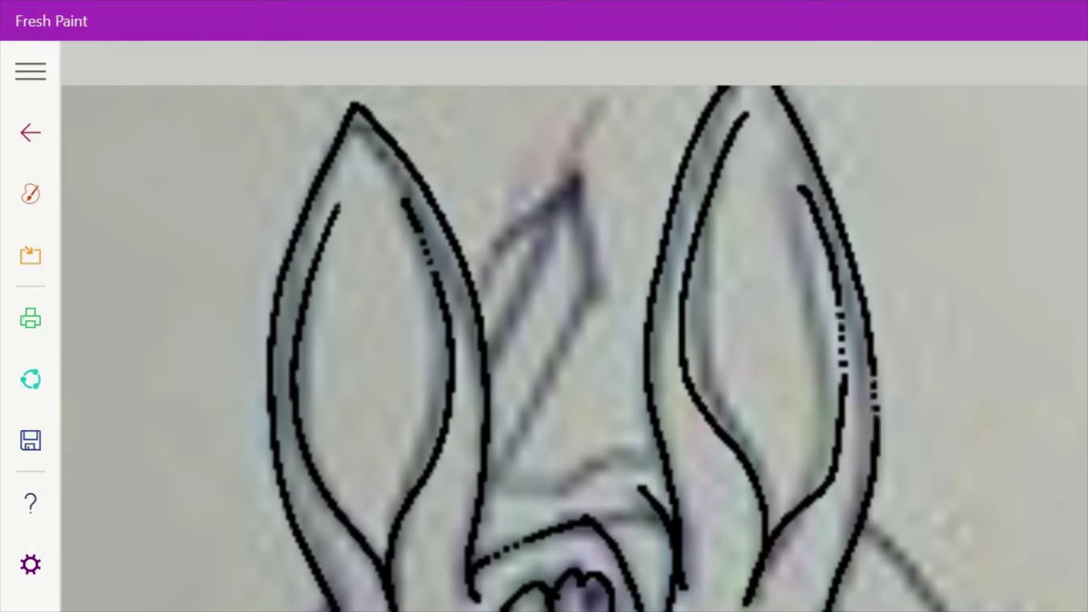
{"action": "left_click_drag", "start_coordinate": [502, 245], "coordinate": [592, 281]}
{"action": "left_click_drag", "start_coordinate": [592, 282], "coordinate": [484, 484]}
{"action": "scroll", "coordinate": [574, 327], "scroll_direction": "down", "scroll_amount": 7}
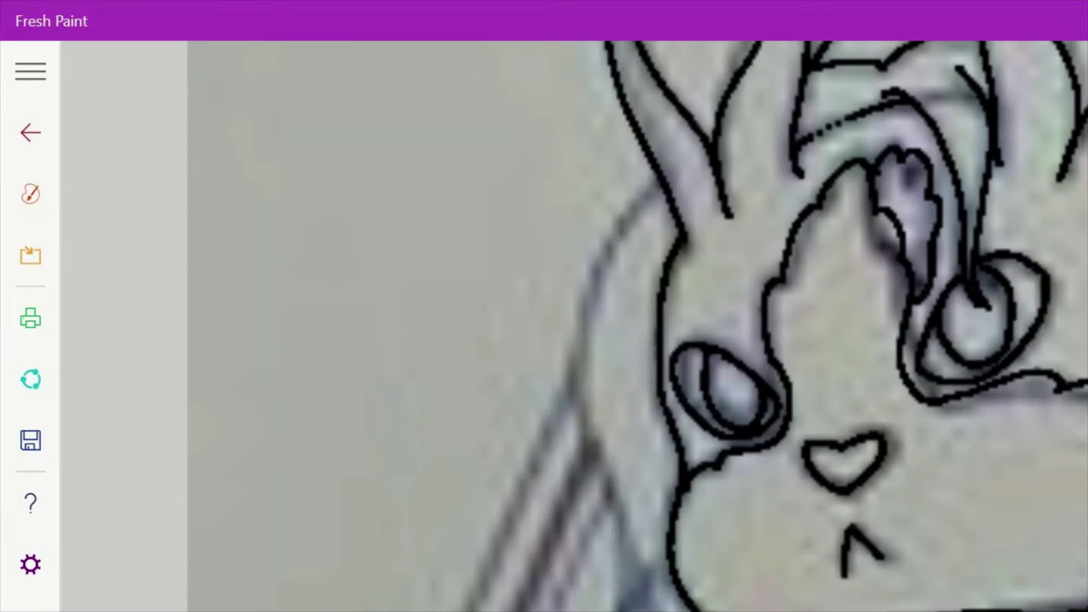
Trace the long hair lock beside the face, the cheek tufts and the shirt collar
{"action": "left_click_drag", "start_coordinate": [658, 180], "coordinate": [647, 609]}
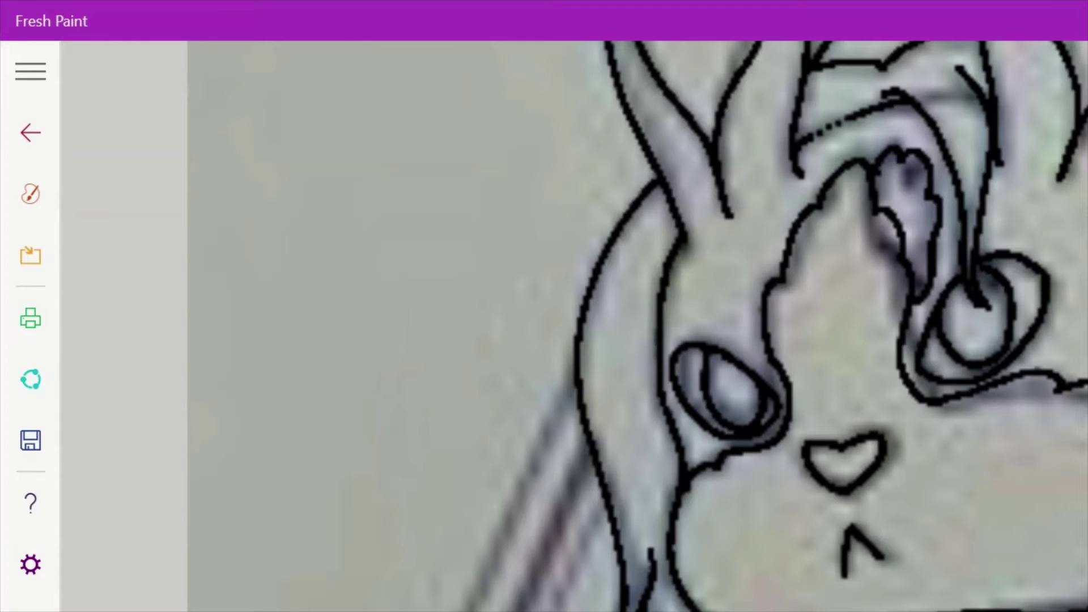
{"action": "scroll", "coordinate": [651, 326], "scroll_direction": "down", "scroll_amount": 5}
{"action": "left_click_drag", "start_coordinate": [1073, 391], "coordinate": [876, 448]}
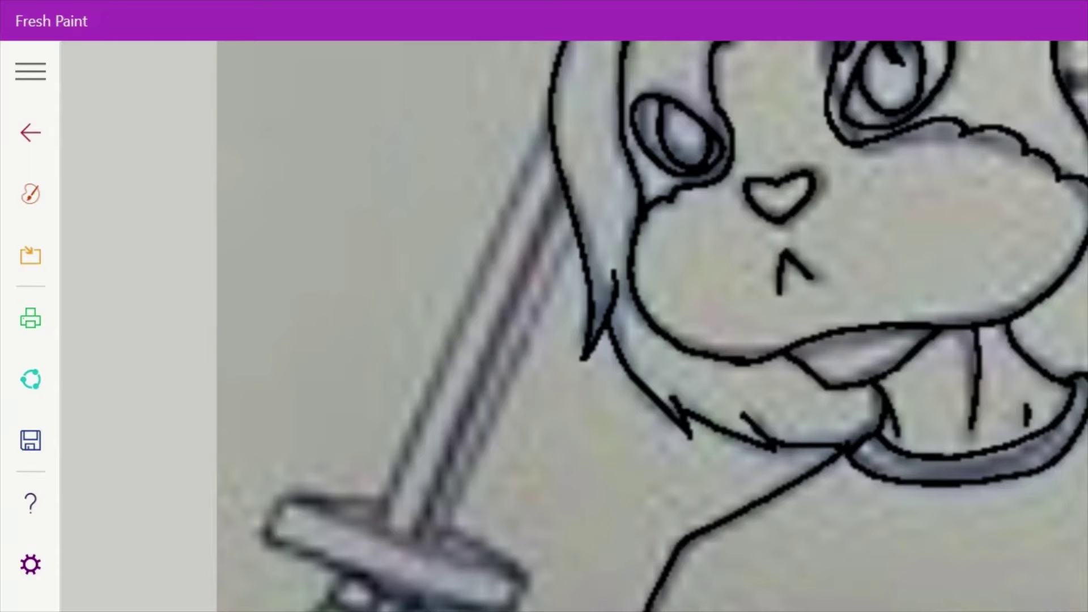
Trace the sword blade's edges and center ridge from the hair down to the crossguard, and outline the crossguard
{"action": "left_click_drag", "start_coordinate": [411, 526], "coordinate": [561, 193]}
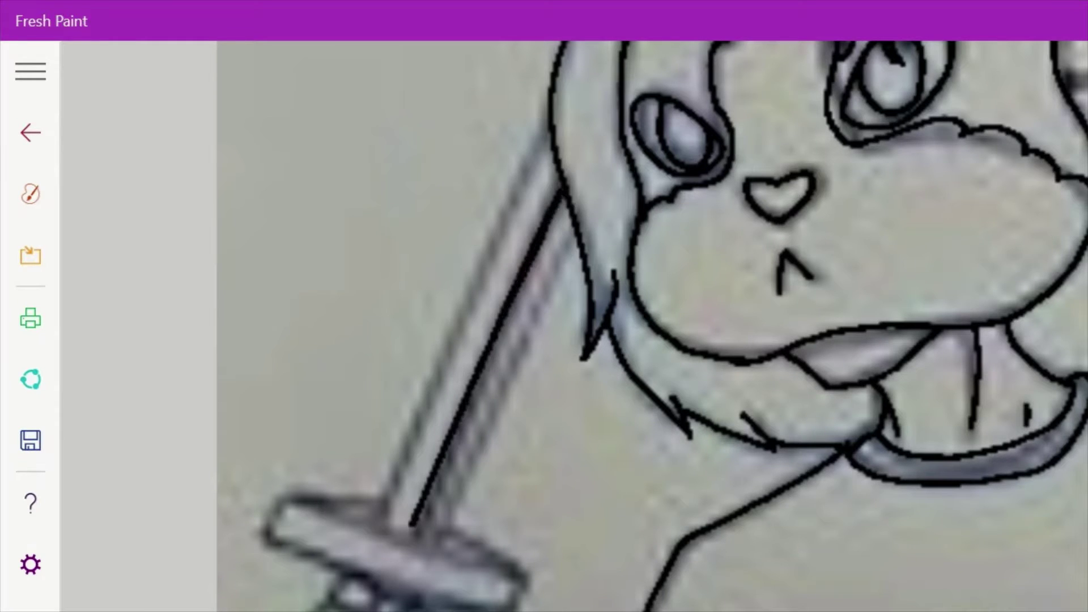
{"action": "left_click_drag", "start_coordinate": [547, 124], "coordinate": [382, 522]}
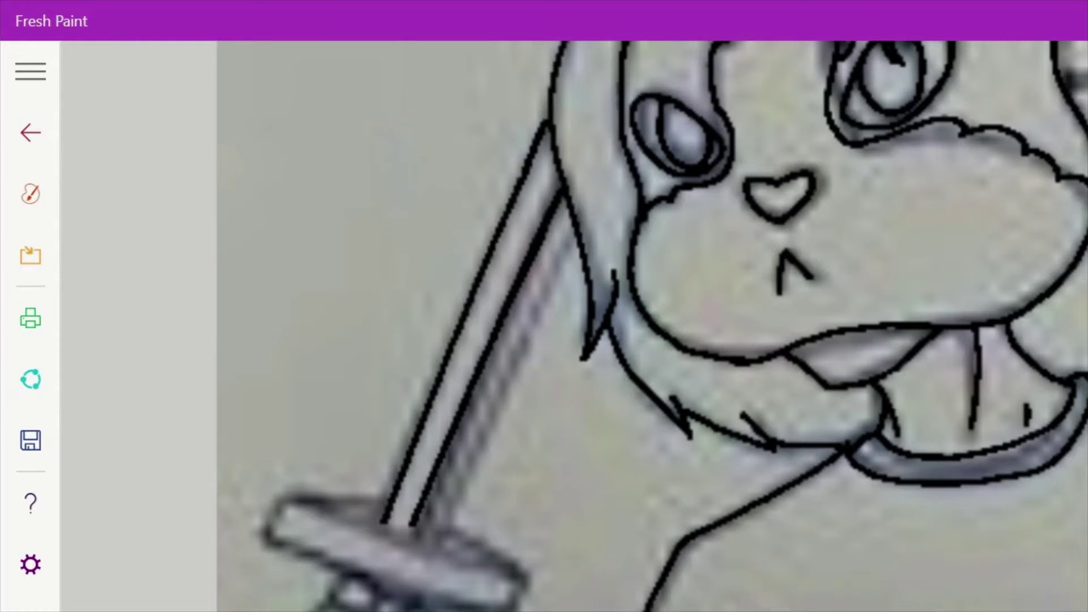
{"action": "left_click_drag", "start_coordinate": [439, 545], "coordinate": [579, 240]}
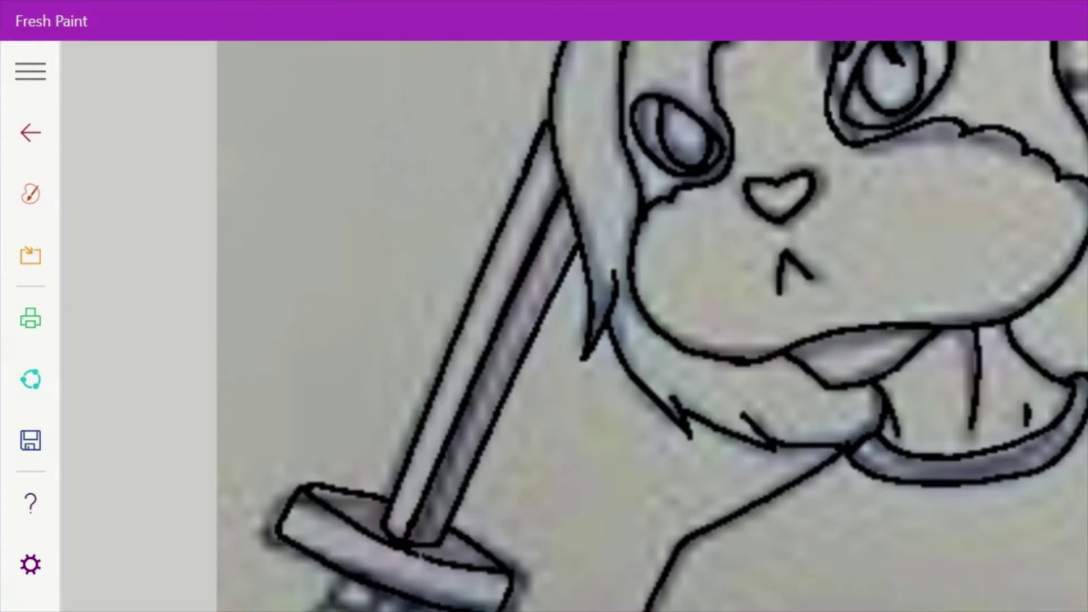
Trace the fingers and thumb gripping the sword, along with the wrapped handle below the crossguard
{"action": "scroll", "coordinate": [651, 326], "scroll_direction": "down", "scroll_amount": 3}
{"action": "scroll", "coordinate": [651, 326], "scroll_direction": "up", "scroll_amount": 5}
{"action": "left_click_drag", "start_coordinate": [566, 315], "coordinate": [515, 414]}
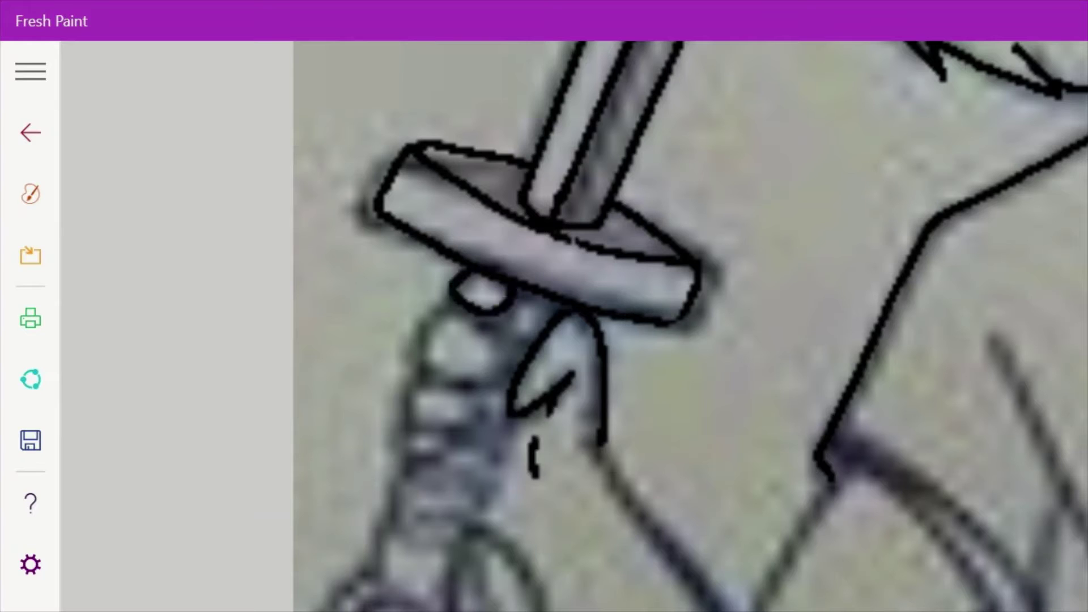
{"action": "left_click_drag", "start_coordinate": [468, 301], "coordinate": [496, 315]}
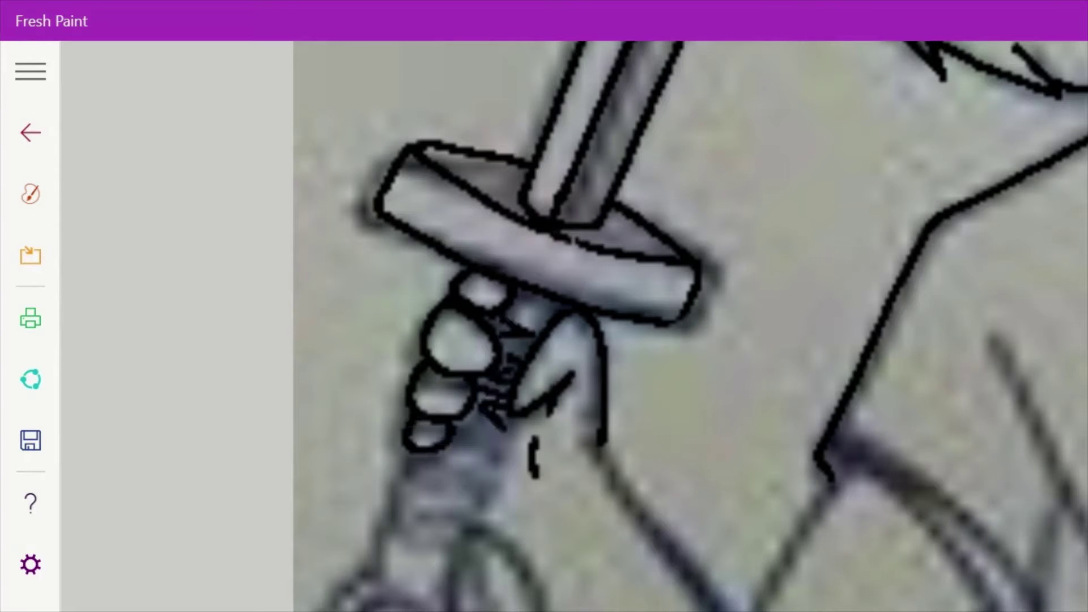
{"action": "left_click_drag", "start_coordinate": [391, 524], "coordinate": [470, 544]}
{"action": "left_click_drag", "start_coordinate": [408, 441], "coordinate": [496, 470]}
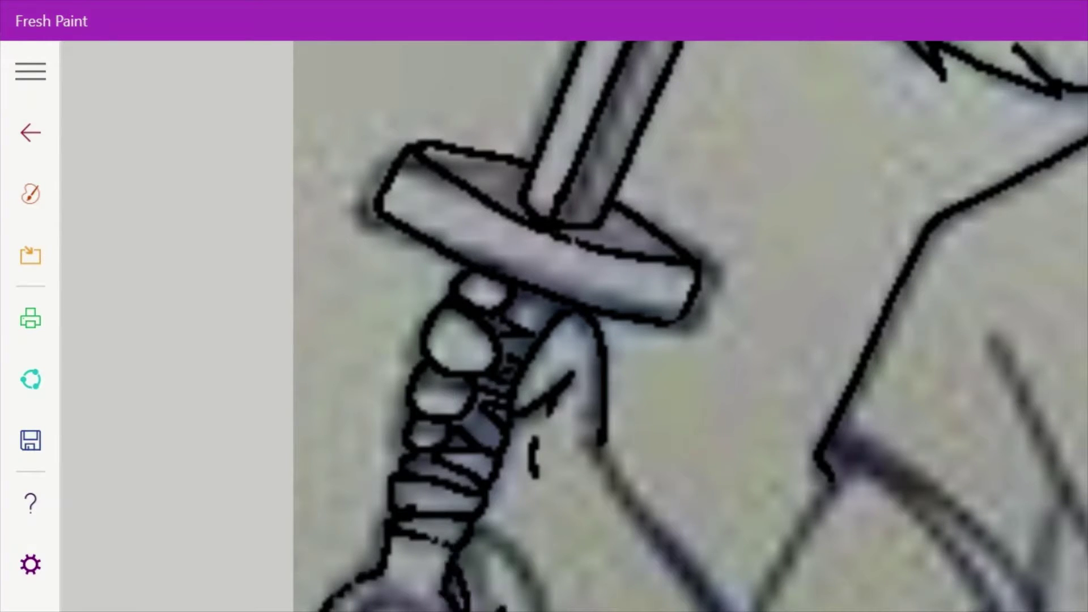
Trace the forearm and upper arm of the sword-holding arm down to the elbow
{"action": "scroll", "coordinate": [660, 326], "scroll_direction": "down", "scroll_amount": 5}
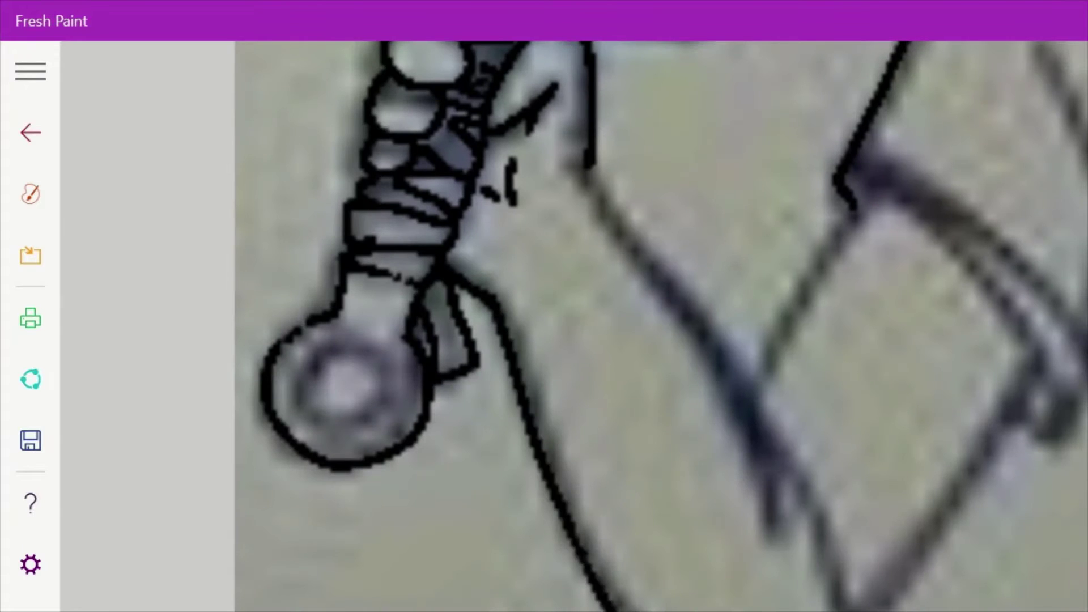
{"action": "left_click_drag", "start_coordinate": [586, 166], "coordinate": [782, 544]}
{"action": "mouse_move", "coordinate": [879, 180]}
{"action": "left_mouse_down"}
{"action": "mouse_move", "coordinate": [745, 401]}
{"action": "mouse_move", "coordinate": [849, 610]}
{"action": "left_mouse_up"}
{"action": "scroll", "coordinate": [660, 326], "scroll_direction": "up", "scroll_amount": 5}
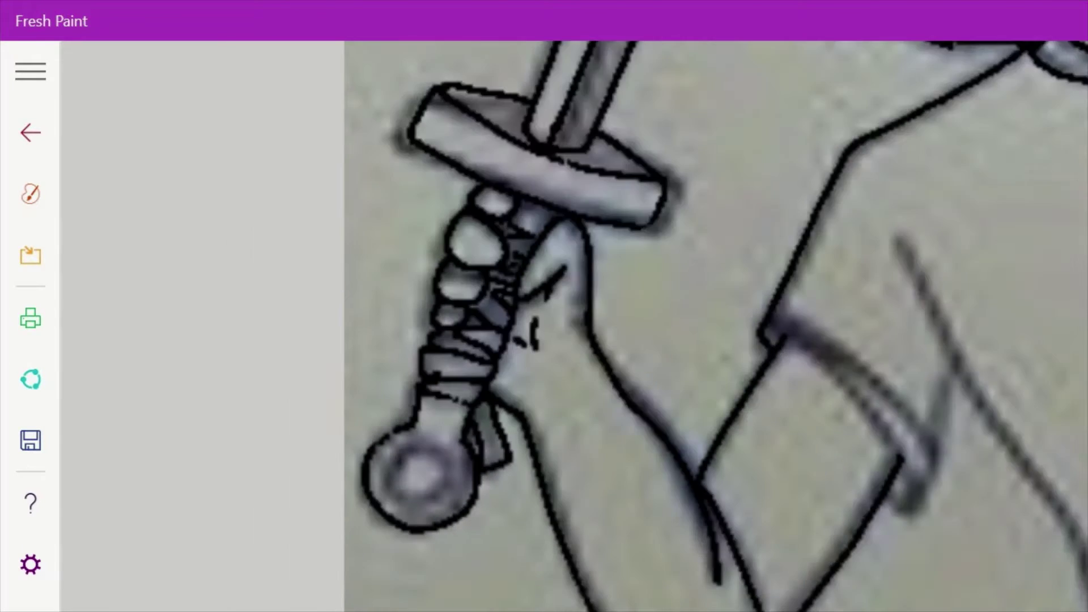
{"action": "left_click_drag", "start_coordinate": [593, 482], "coordinate": [696, 563]}
Trace the sword arm's sleeve cuff and the side of the shirt running from the armpit to the waist
{"action": "left_click_drag", "start_coordinate": [750, 370], "coordinate": [762, 389]}
{"action": "scroll", "coordinate": [572, 326], "scroll_direction": "down", "scroll_amount": 5}
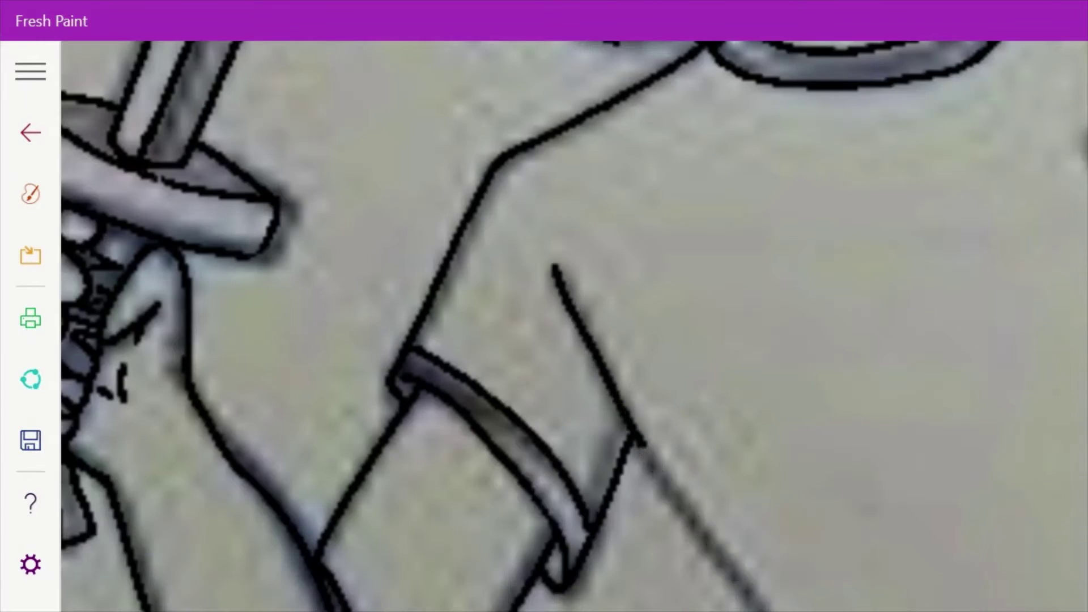
{"action": "left_click_drag", "start_coordinate": [640, 442], "coordinate": [771, 609]}
{"action": "scroll", "coordinate": [572, 326], "scroll_direction": "down", "scroll_amount": 5}
{"action": "scroll", "coordinate": [572, 325], "scroll_direction": "right", "scroll_amount": 5}
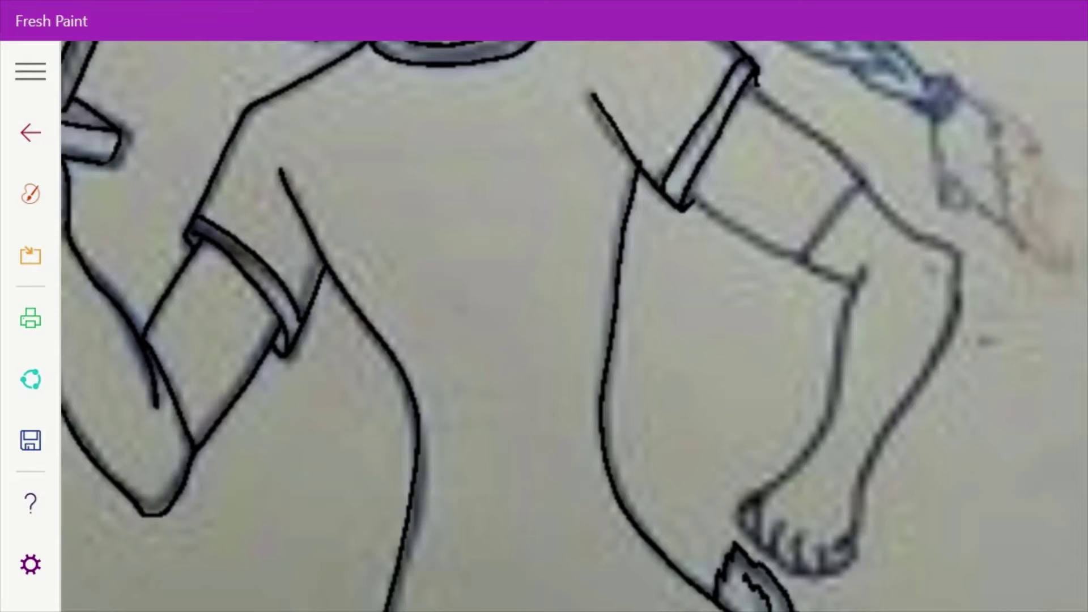
Trace the opposite shoulder, the bent arm with its hand at the hip, and the furry tail tuft
{"action": "scroll", "coordinate": [573, 326], "scroll_direction": "down", "scroll_amount": 5}
{"action": "scroll", "coordinate": [572, 326], "scroll_direction": "up", "scroll_amount": 5}
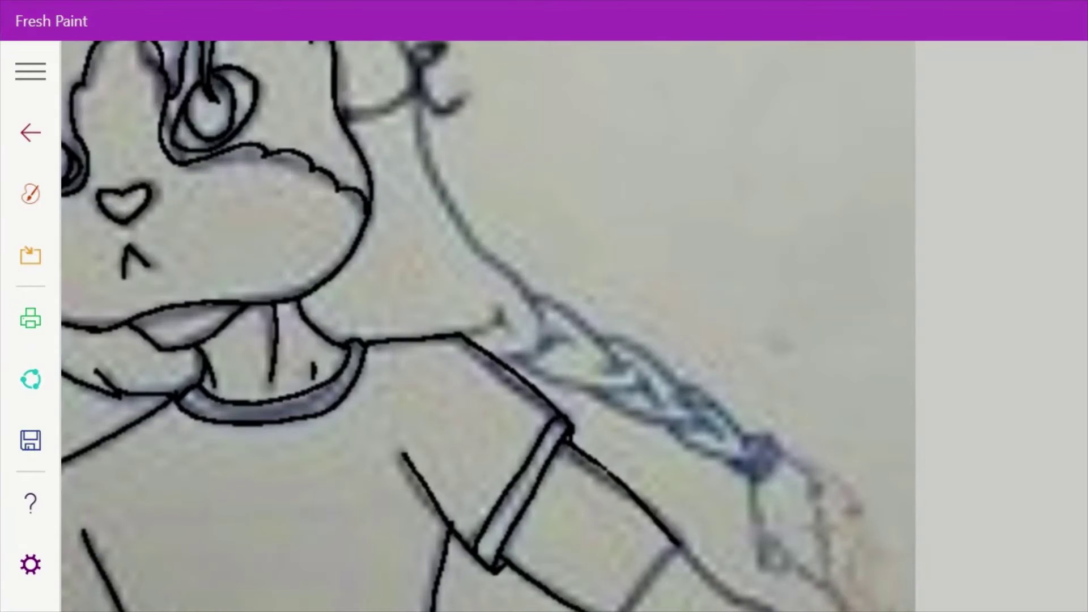
{"action": "scroll", "coordinate": [573, 326], "scroll_direction": "down", "scroll_amount": 5}
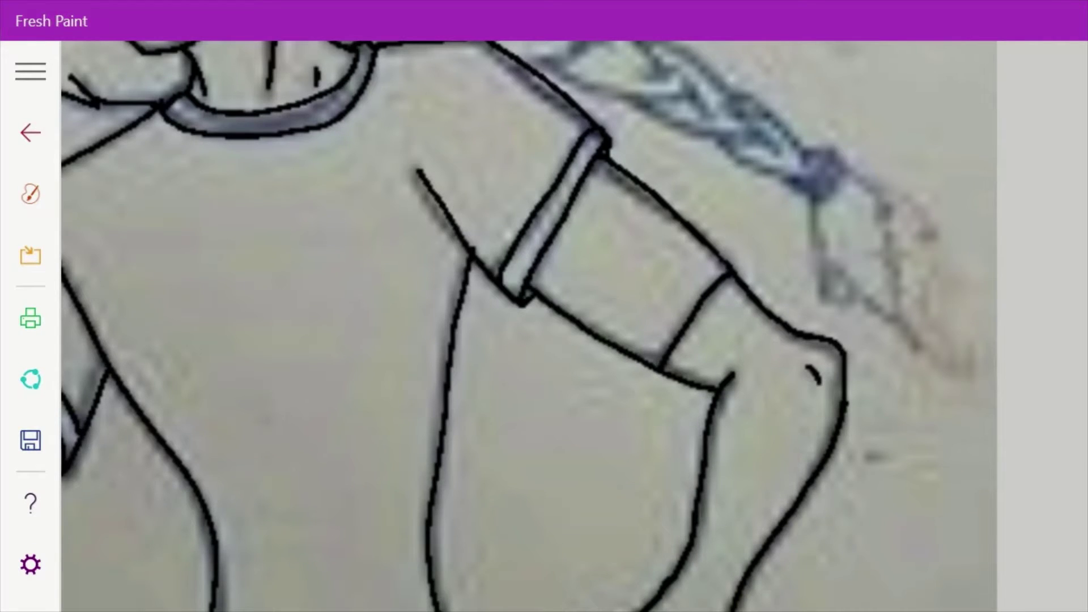
{"action": "scroll", "coordinate": [572, 326], "scroll_direction": "down", "scroll_amount": 5}
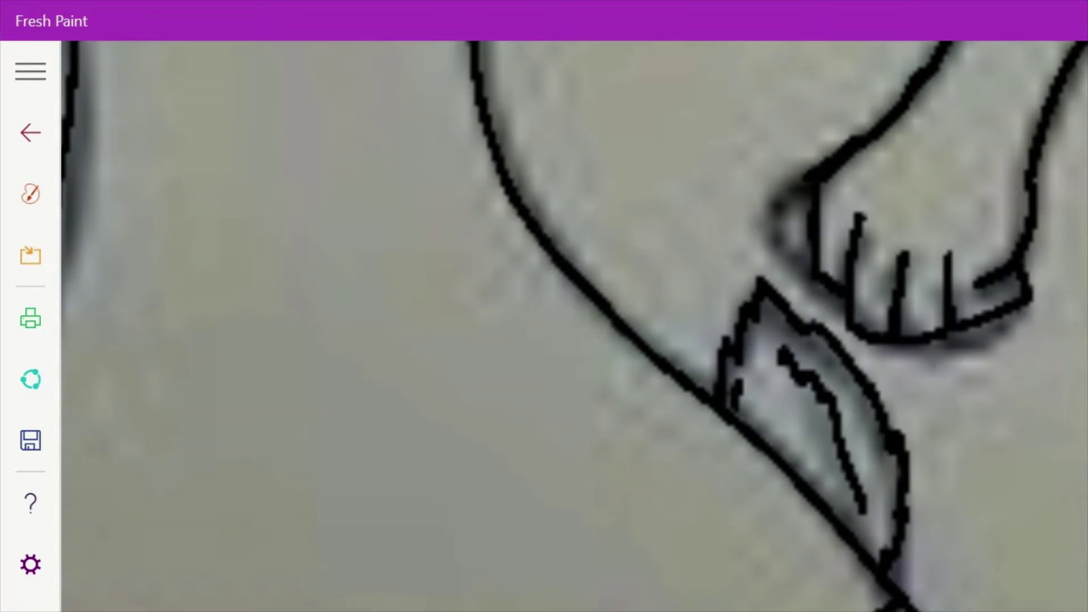
Examine the line art without the reference photo, checking the sword grip and the ears up close
{"action": "scroll", "coordinate": [572, 325], "scroll_direction": "down", "scroll_amount": 5}
{"action": "scroll", "coordinate": [584, 482], "scroll_direction": "up", "scroll_amount": 5}
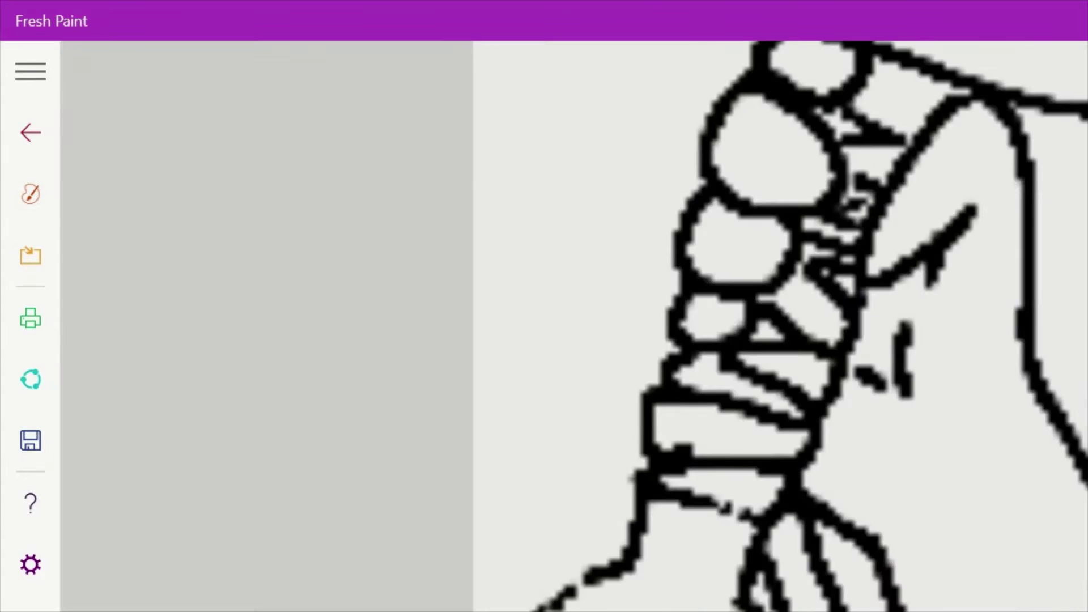
{"action": "scroll", "coordinate": [572, 326], "scroll_direction": "down", "scroll_amount": 5}
{"action": "scroll", "coordinate": [572, 227], "scroll_direction": "up", "scroll_amount": 5}
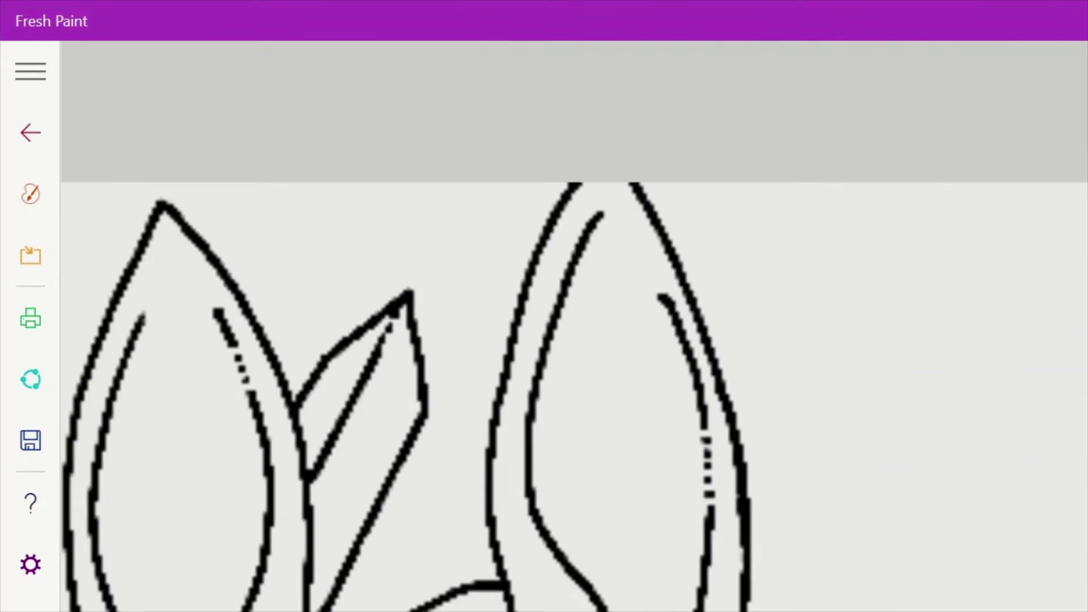
{"action": "scroll", "coordinate": [573, 326], "scroll_direction": "down", "scroll_amount": 5}
{"action": "scroll", "coordinate": [736, 538], "scroll_direction": "up", "scroll_amount": 5}
Choose the pen and trace the hair outline behind the ear and the curled ribbon tied beside the head
{"action": "left_click", "coordinate": [31, 194]}
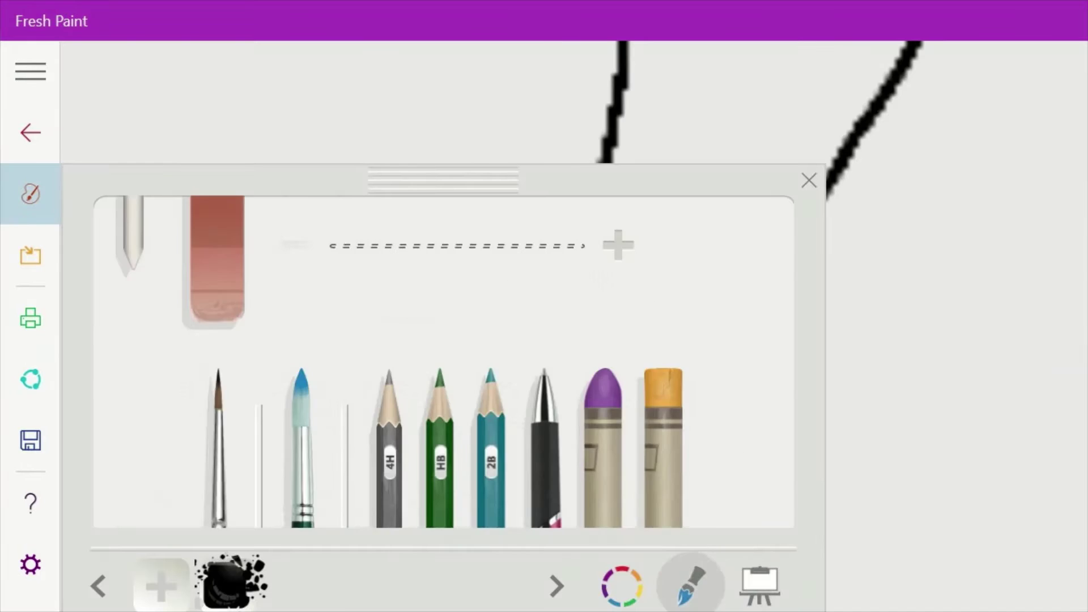
{"action": "left_click", "coordinate": [546, 437]}
{"action": "left_click", "coordinate": [808, 180]}
{"action": "scroll", "coordinate": [572, 326], "scroll_direction": "down", "scroll_amount": 5}
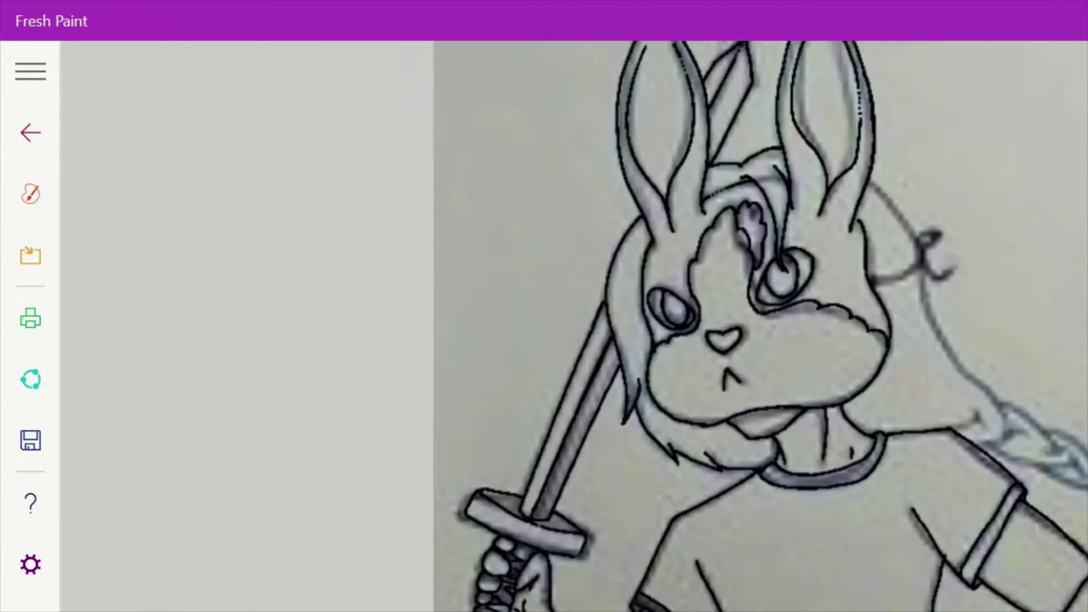
{"action": "scroll", "coordinate": [453, 442], "scroll_direction": "up", "scroll_amount": 5}
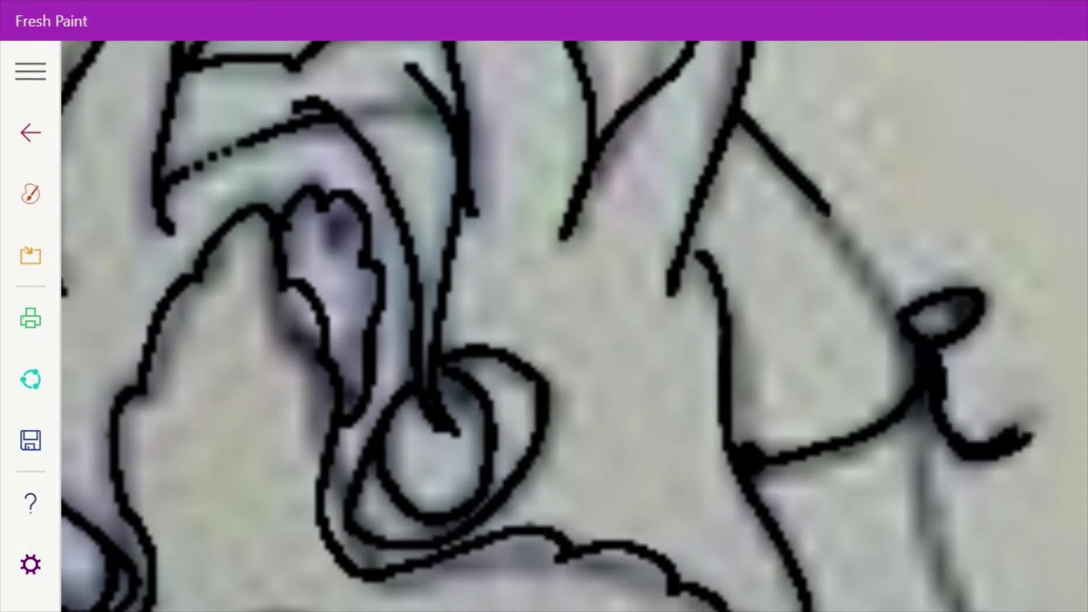
Trace the shirt's hem band, the outer trouser leg and the crotch lines below it
{"action": "scroll", "coordinate": [572, 325], "scroll_direction": "down", "scroll_amount": 5}
{"action": "scroll", "coordinate": [731, 453], "scroll_direction": "up", "scroll_amount": 5}
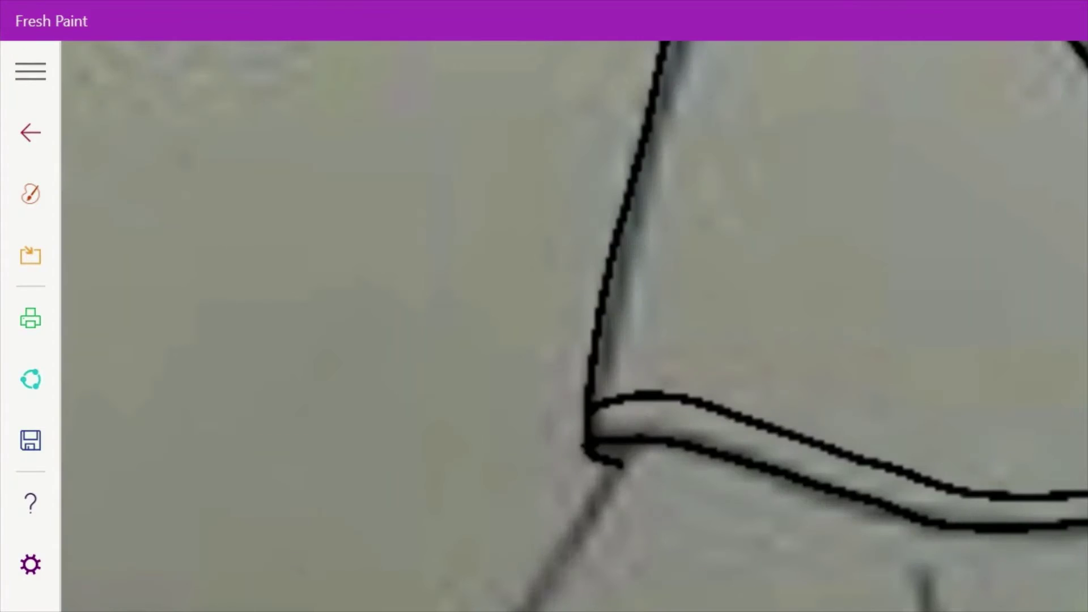
{"action": "left_click_drag", "start_coordinate": [618, 467], "coordinate": [517, 609]}
{"action": "left_click_drag", "start_coordinate": [926, 564], "coordinate": [940, 611]}
{"action": "scroll", "coordinate": [573, 326], "scroll_direction": "down", "scroll_amount": 4}
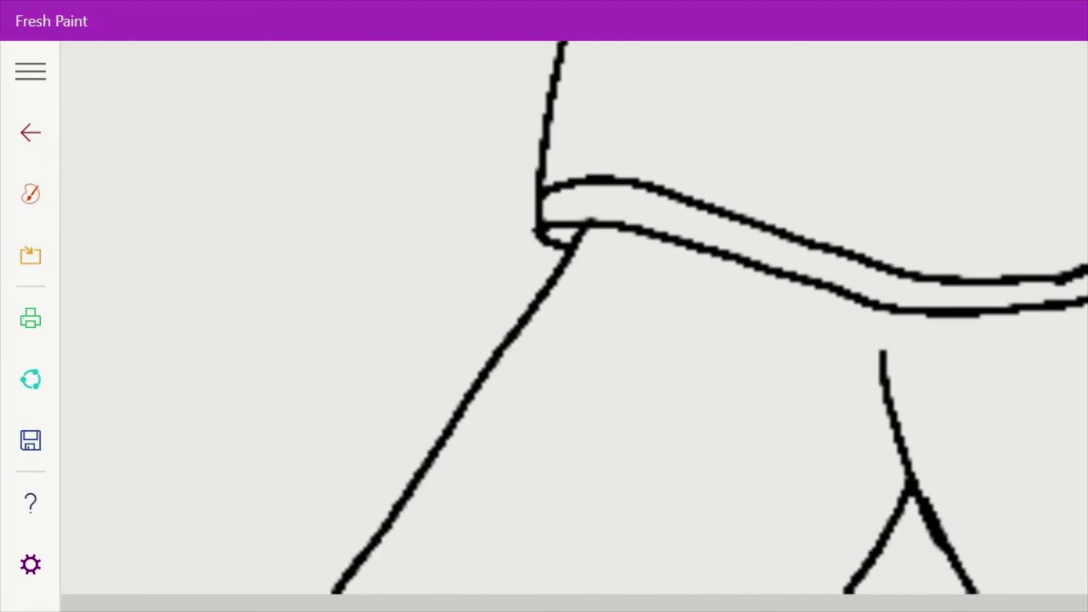
Undo the last stroke and trace the interlocking strands of the braid from the shoulder down to the hair tie
{"action": "left_click", "coordinate": [31, 194]}
{"action": "left_click", "coordinate": [806, 177]}
{"action": "scroll", "coordinate": [573, 326], "scroll_direction": "up", "scroll_amount": 5}
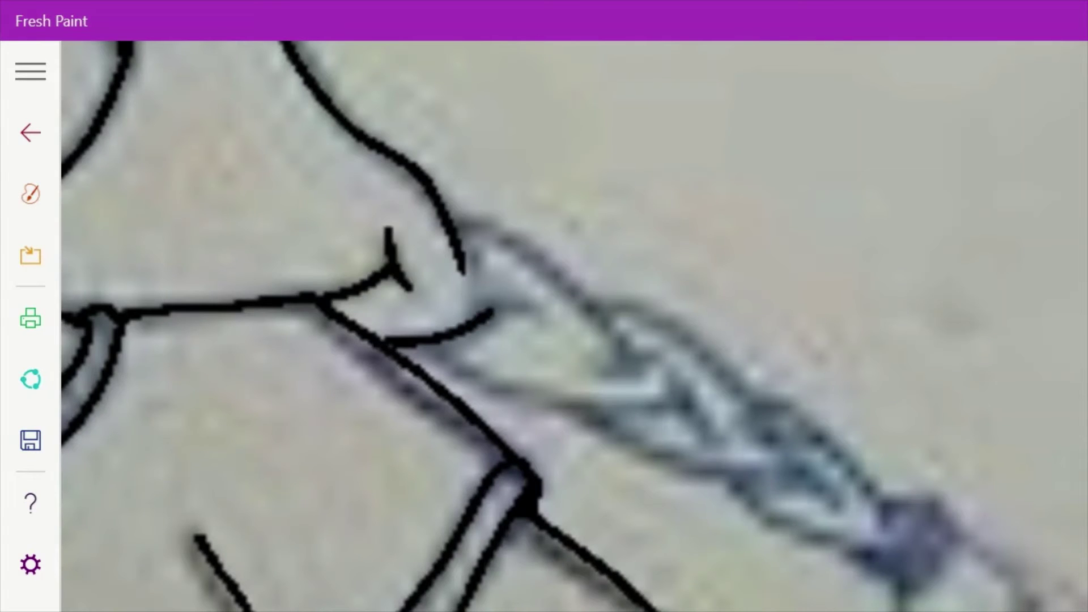
{"action": "key", "text": "ctrl+z"}
{"action": "left_click_drag", "start_coordinate": [451, 222], "coordinate": [596, 317]}
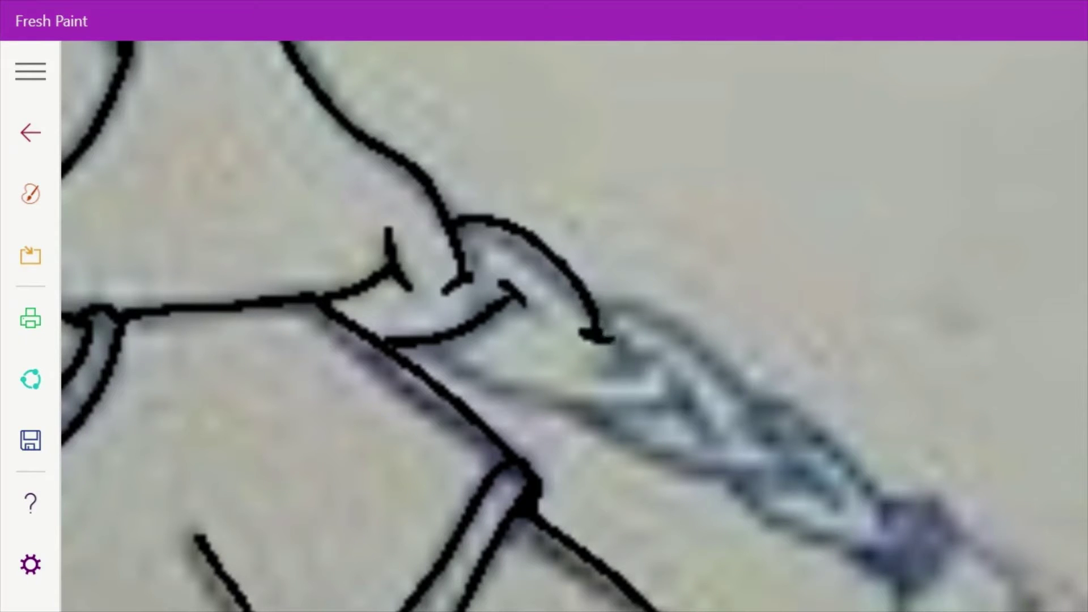
{"action": "left_click_drag", "start_coordinate": [476, 332], "coordinate": [652, 350]}
{"action": "left_click_drag", "start_coordinate": [555, 252], "coordinate": [725, 383]}
{"action": "left_click_drag", "start_coordinate": [578, 374], "coordinate": [768, 422]}
{"action": "left_click_drag", "start_coordinate": [700, 315], "coordinate": [822, 453]}
{"action": "left_click_drag", "start_coordinate": [711, 445], "coordinate": [828, 515]}
{"action": "mouse_move", "coordinate": [810, 405]}
{"action": "left_mouse_down"}
{"action": "mouse_move", "coordinate": [879, 524]}
{"action": "mouse_move", "coordinate": [859, 524]}
{"action": "left_mouse_up"}
Draw the hair tie at the end of the braid and the pointed tuft of hair below it
{"action": "left_click_drag", "start_coordinate": [892, 493], "coordinate": [847, 538]}
{"action": "scroll", "coordinate": [566, 326], "scroll_direction": "down", "scroll_amount": 3}
{"action": "left_click_drag", "start_coordinate": [779, 317], "coordinate": [838, 499]}
{"action": "mouse_move", "coordinate": [824, 258]}
{"action": "left_mouse_down"}
{"action": "mouse_move", "coordinate": [901, 366]}
{"action": "mouse_move", "coordinate": [906, 510]}
{"action": "left_mouse_up"}
{"action": "left_click_drag", "start_coordinate": [845, 451], "coordinate": [935, 558]}
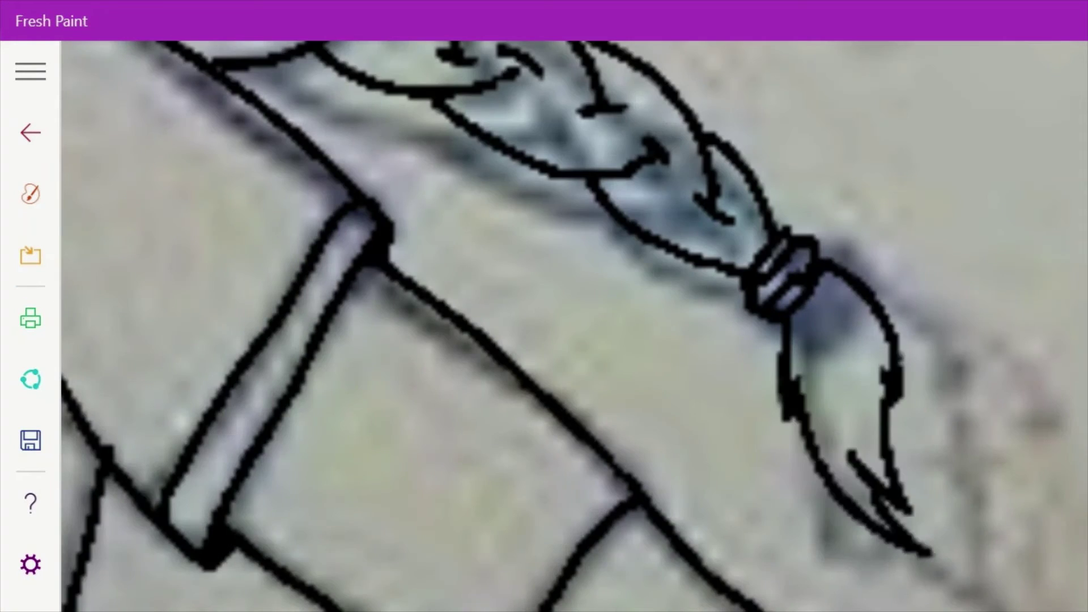
Hide the reference photo and thicken the outer contours of the ears and face with heavier black pen lines
{"action": "scroll", "coordinate": [567, 326], "scroll_direction": "down", "scroll_amount": 5}
{"action": "left_click", "coordinate": [31, 194]}
{"action": "left_click", "coordinate": [809, 177]}
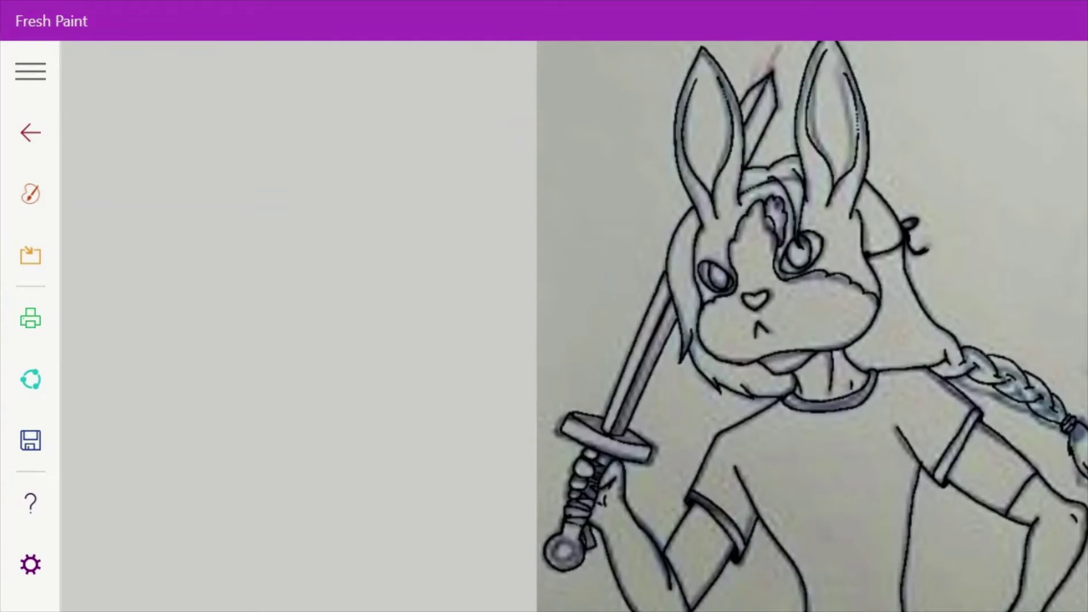
{"action": "scroll", "coordinate": [623, 397], "scroll_direction": "up", "scroll_amount": 5}
{"action": "scroll", "coordinate": [624, 326], "scroll_direction": "up", "scroll_amount": 2}
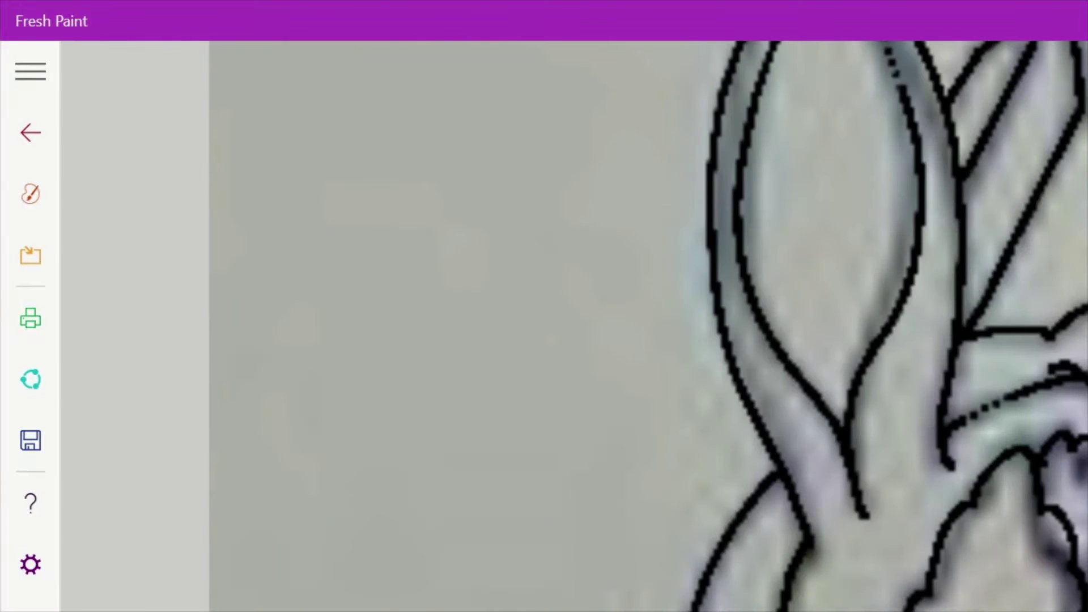
{"action": "left_click", "coordinate": [31, 194]}
{"action": "left_click", "coordinate": [712, 389]}
{"action": "scroll", "coordinate": [623, 326], "scroll_direction": "down", "scroll_amount": 1}
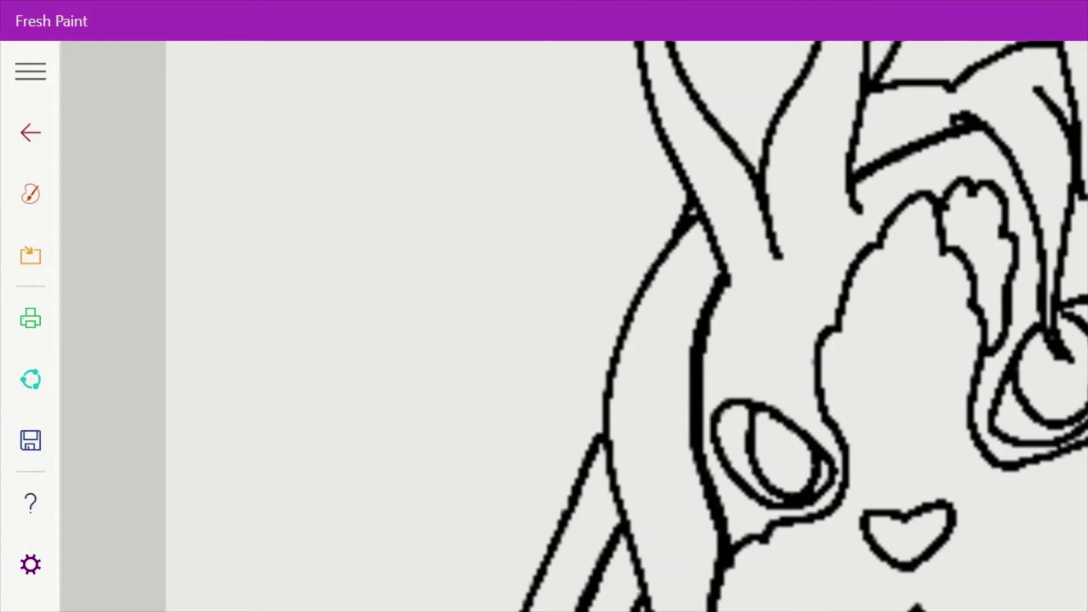
{"action": "scroll", "coordinate": [623, 326], "scroll_direction": "down", "scroll_amount": 2}
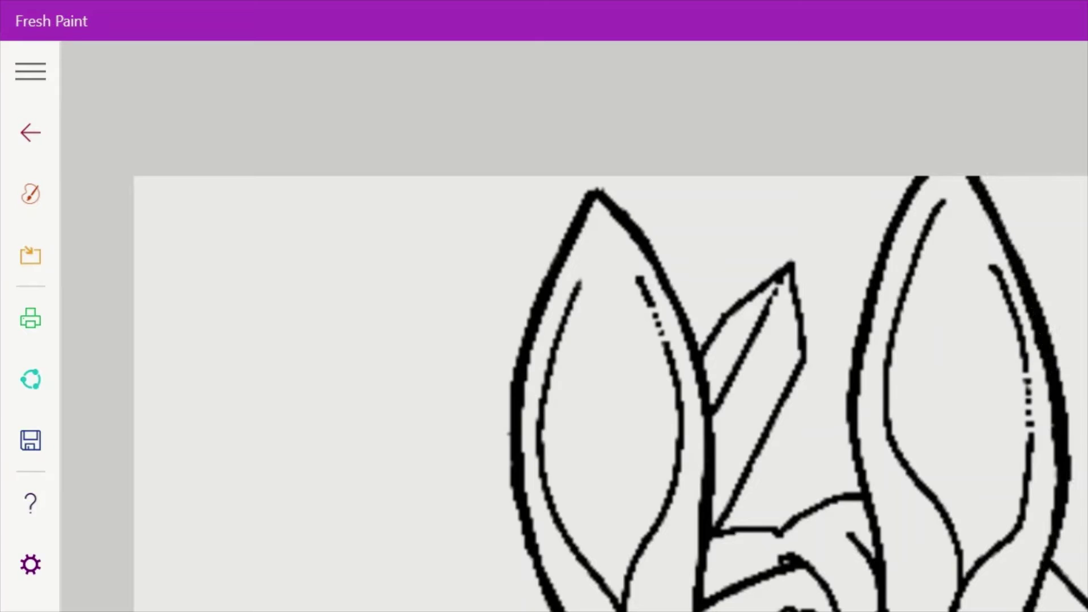
{"action": "scroll", "coordinate": [624, 325], "scroll_direction": "down", "scroll_amount": 2}
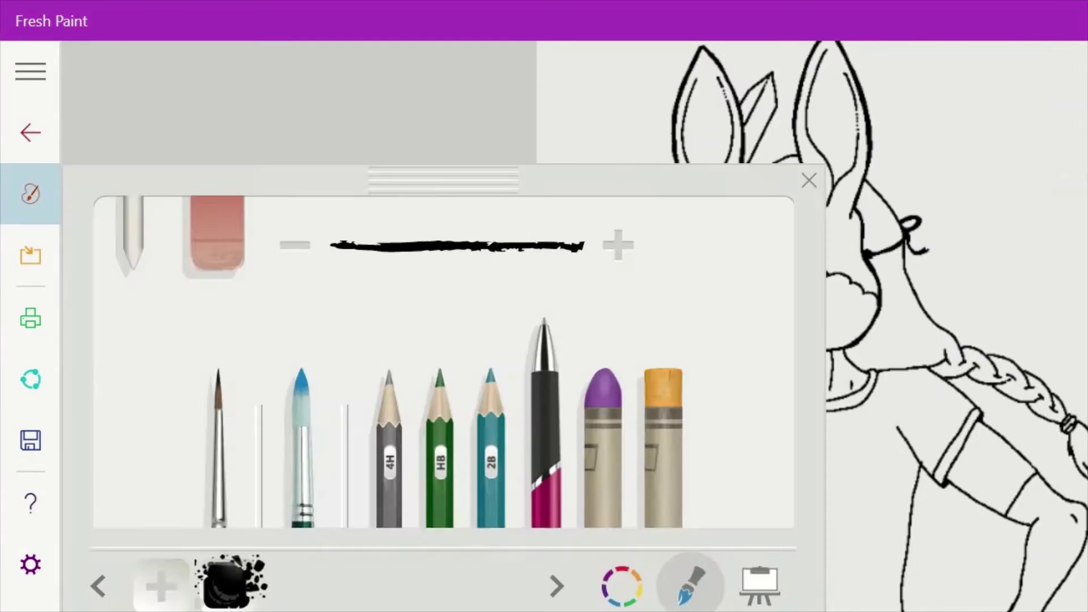
Color the forehead patch dark brown and the whites of the eyes white against a bright yellow background
{"action": "scroll", "coordinate": [623, 326], "scroll_direction": "up", "scroll_amount": 3}
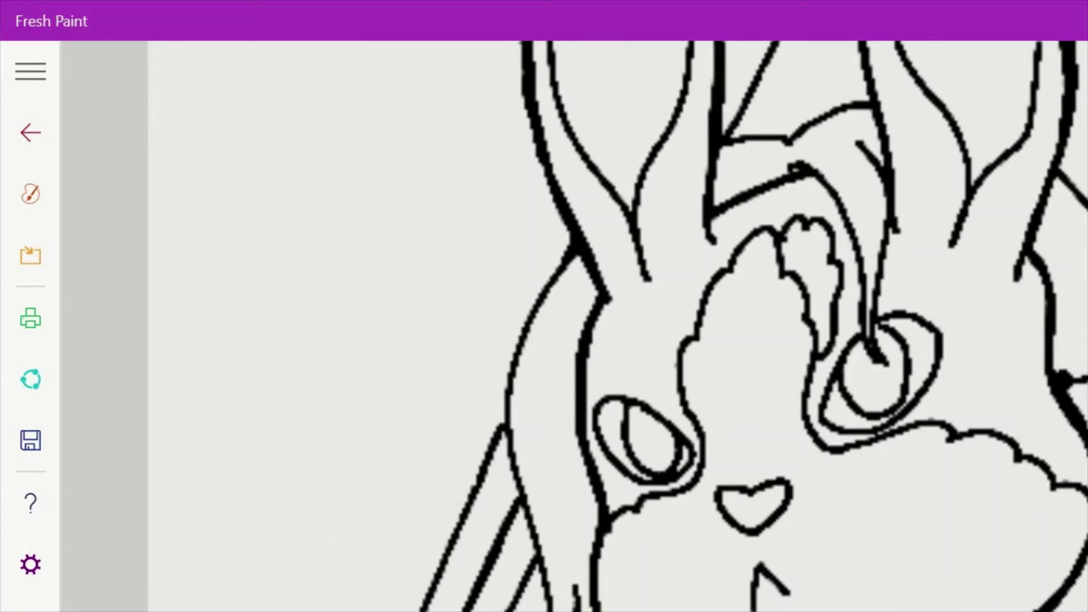
{"action": "scroll", "coordinate": [572, 326], "scroll_direction": "down", "scroll_amount": 3}
{"action": "scroll", "coordinate": [572, 326], "scroll_direction": "up", "scroll_amount": 3}
{"action": "scroll", "coordinate": [572, 326], "scroll_direction": "up", "scroll_amount": 2}
{"action": "scroll", "coordinate": [572, 325], "scroll_direction": "down", "scroll_amount": 2}
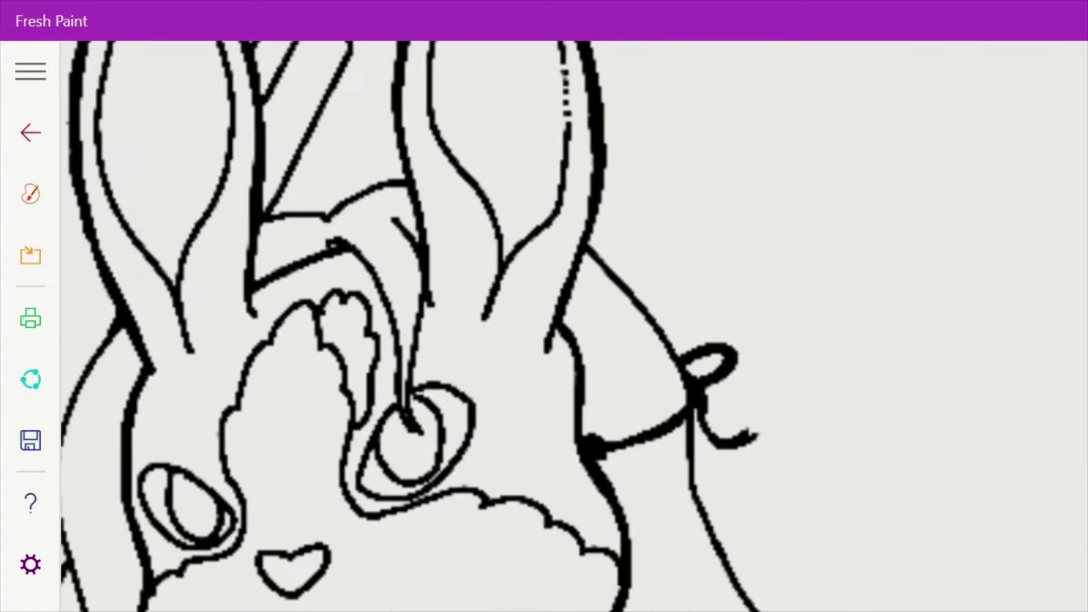
{"action": "scroll", "coordinate": [572, 326], "scroll_direction": "down", "scroll_amount": 3}
{"action": "scroll", "coordinate": [573, 325], "scroll_direction": "up", "scroll_amount": 3}
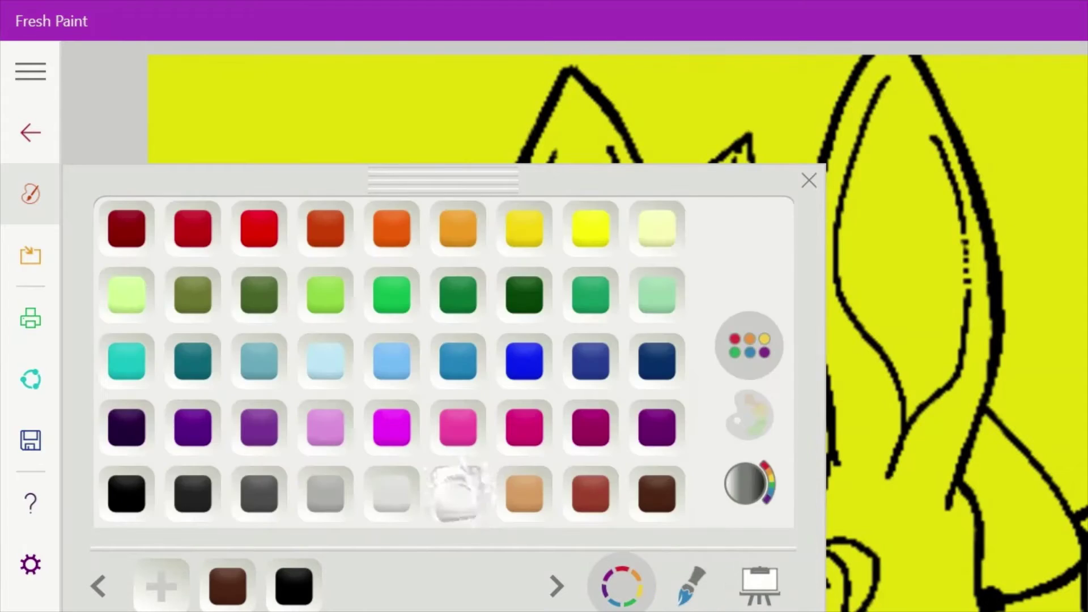
{"action": "key", "text": "Escape"}
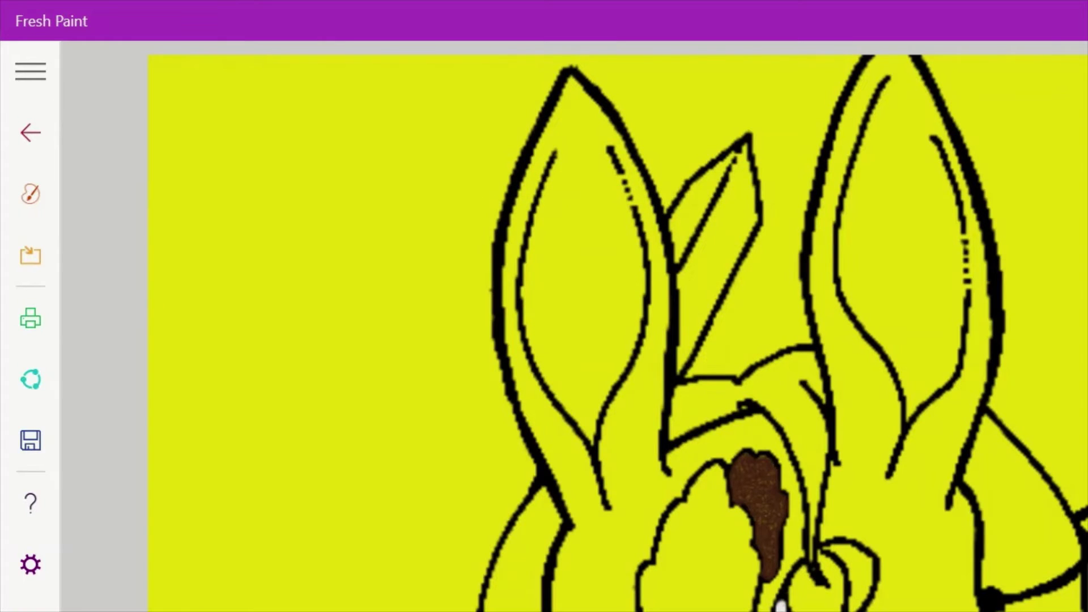
Color the outer fur of the bunny's left-hand ear tan, continuing down onto the forehead below it
{"action": "left_click", "coordinate": [31, 194]}
{"action": "left_click", "coordinate": [385, 396]}
{"action": "mouse_move", "coordinate": [524, 374]}
{"action": "left_mouse_down"}
{"action": "mouse_move", "coordinate": [529, 391]}
{"action": "mouse_move", "coordinate": [575, 80]}
{"action": "mouse_move", "coordinate": [521, 391]}
{"action": "left_mouse_up"}
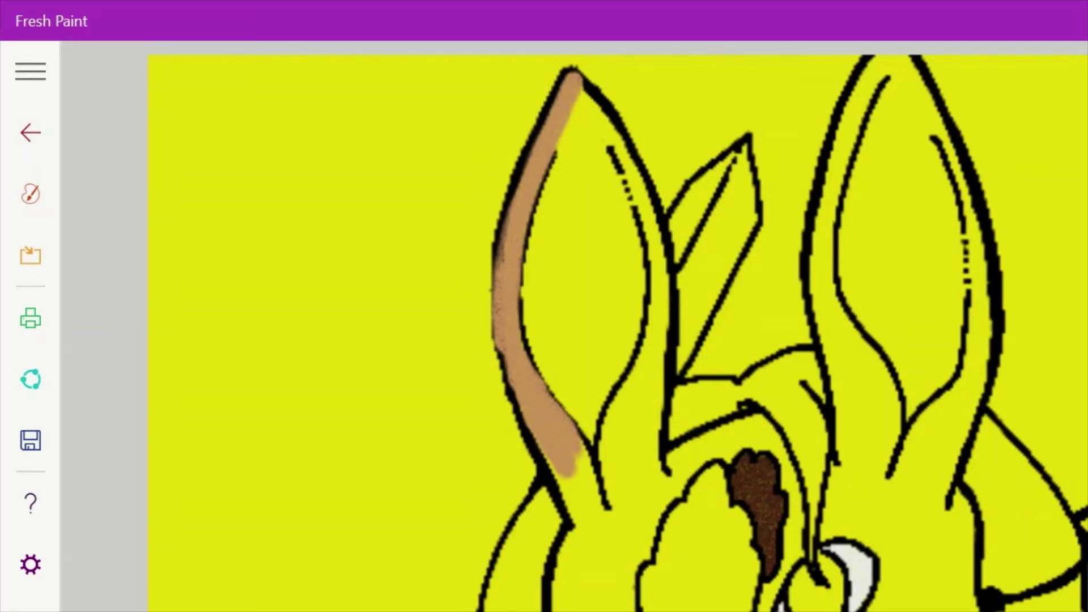
{"action": "left_click_drag", "start_coordinate": [567, 448], "coordinate": [589, 572]}
{"action": "mouse_move", "coordinate": [578, 79]}
{"action": "left_mouse_down"}
{"action": "mouse_move", "coordinate": [658, 272]}
{"action": "mouse_move", "coordinate": [606, 454]}
{"action": "left_mouse_up"}
{"action": "left_click_drag", "start_coordinate": [668, 317], "coordinate": [623, 487]}
{"action": "left_click_drag", "start_coordinate": [566, 124], "coordinate": [589, 204]}
{"action": "left_click_drag", "start_coordinate": [680, 471], "coordinate": [617, 595]}
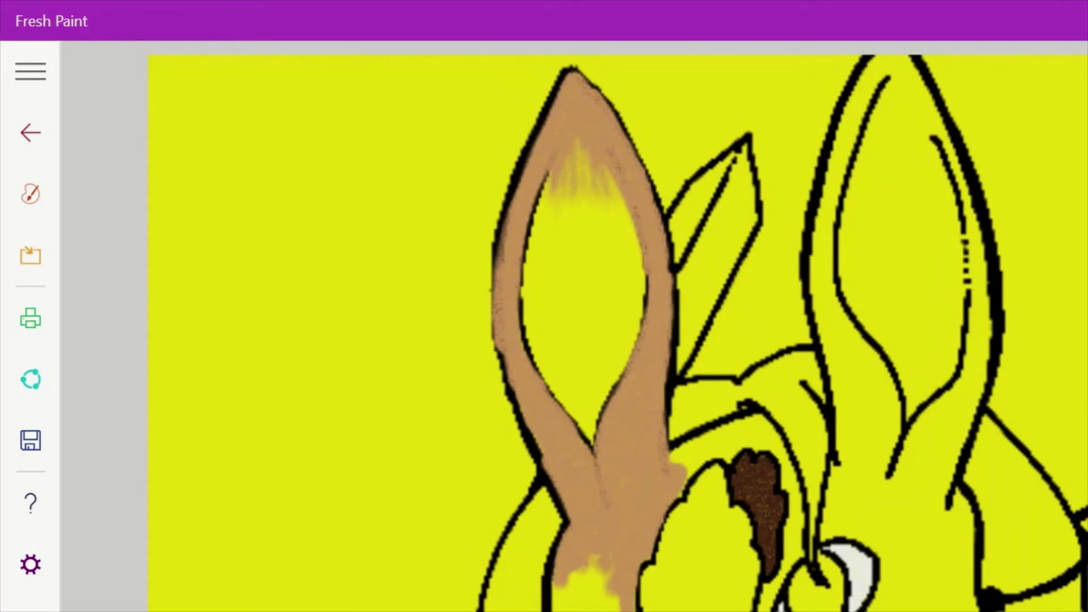
Fill the fur around the left-hand eye with tan down to the edge of the cheek
{"action": "scroll", "coordinate": [793, 538], "scroll_direction": "up", "scroll_amount": 5}
{"action": "left_click", "coordinate": [30, 193]}
{"action": "left_click", "coordinate": [30, 194]}
{"action": "left_click_drag", "start_coordinate": [765, 436], "coordinate": [663, 527]}
{"action": "mouse_move", "coordinate": [1048, 250]}
{"action": "left_mouse_down"}
{"action": "mouse_move", "coordinate": [1014, 306]}
{"action": "mouse_move", "coordinate": [1026, 431]}
{"action": "left_mouse_up"}
{"action": "left_click_drag", "start_coordinate": [1077, 96], "coordinate": [1065, 215]}
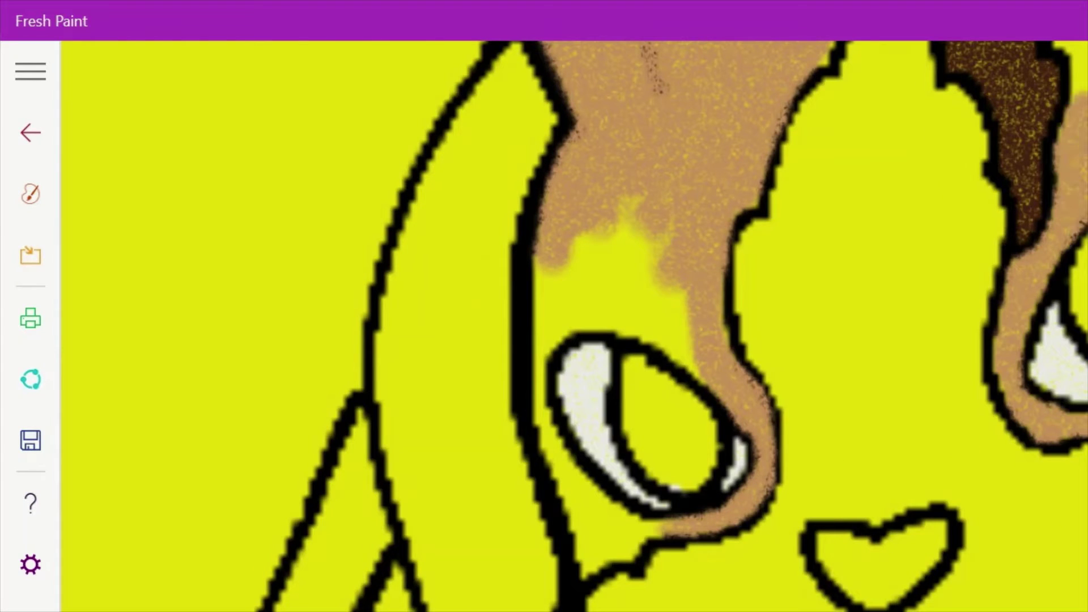
{"action": "left_click_drag", "start_coordinate": [538, 414], "coordinate": [651, 566]}
{"action": "mouse_move", "coordinate": [533, 249]}
{"action": "left_mouse_down"}
{"action": "mouse_move", "coordinate": [669, 317]}
{"action": "mouse_move", "coordinate": [555, 340]}
{"action": "left_mouse_up"}
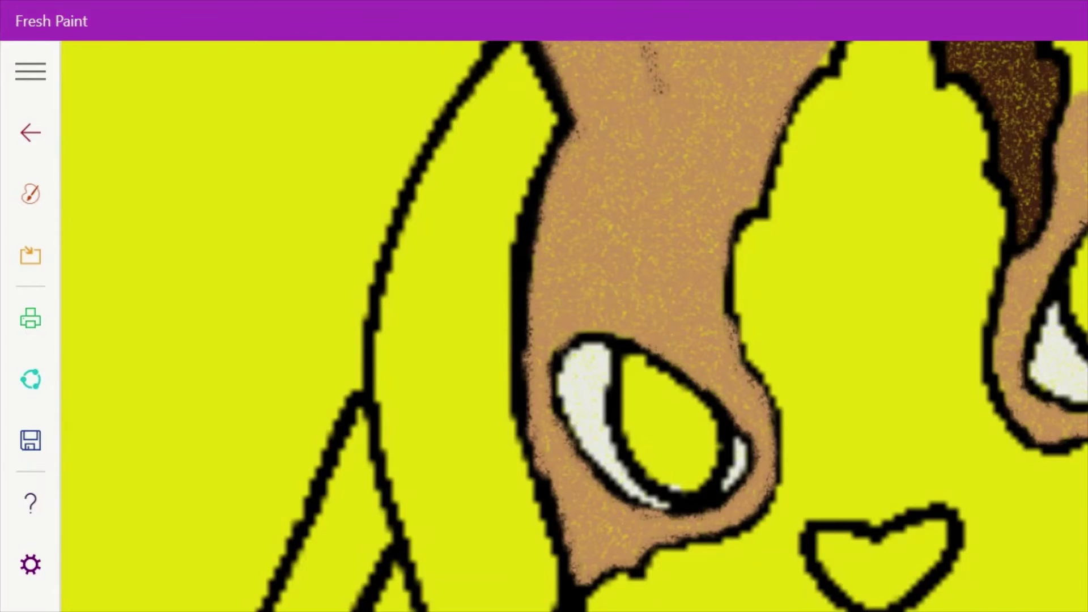
Color the forehead band around the dark brown patch tan and begin the fur above the right-hand eye
{"action": "mouse_move", "coordinate": [544, 340]}
{"action": "left_mouse_down"}
{"action": "mouse_move", "coordinate": [708, 266]}
{"action": "mouse_move", "coordinate": [884, 397]}
{"action": "left_mouse_up"}
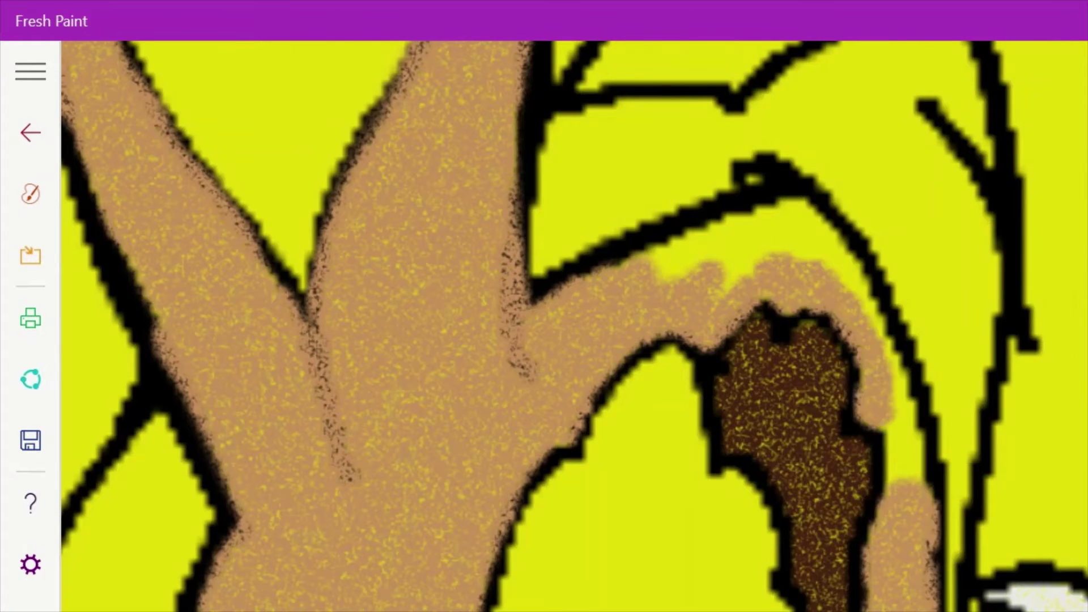
{"action": "left_click_drag", "start_coordinate": [873, 318], "coordinate": [918, 499]}
{"action": "left_click_drag", "start_coordinate": [624, 295], "coordinate": [872, 204]}
{"action": "left_click_drag", "start_coordinate": [720, 289], "coordinate": [850, 227]}
{"action": "left_click_drag", "start_coordinate": [974, 550], "coordinate": [998, 578]}
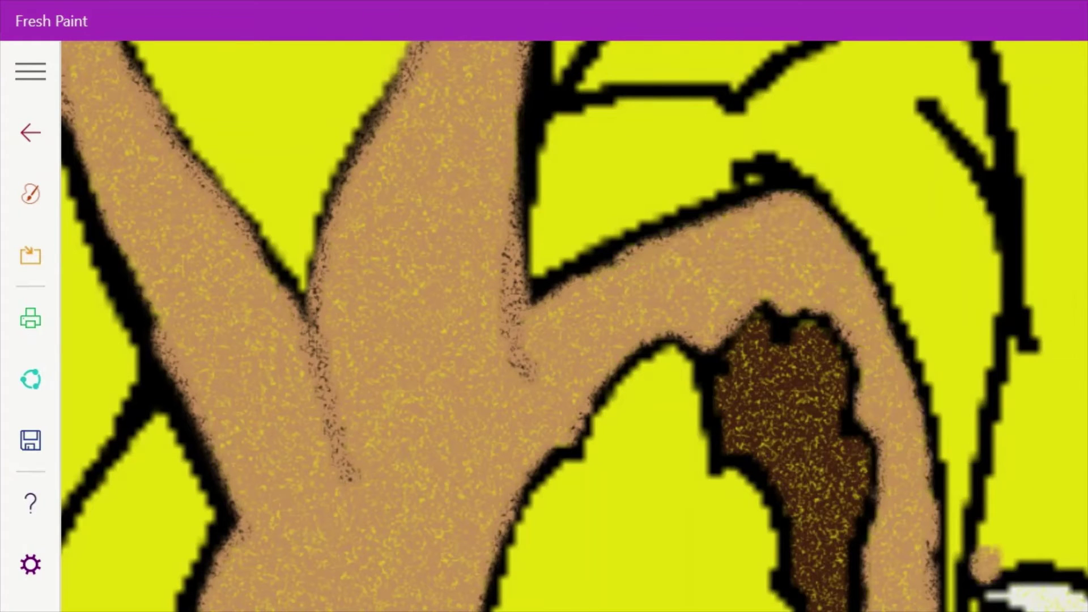
{"action": "left_click_drag", "start_coordinate": [1003, 340], "coordinate": [1020, 561]}
{"action": "left_click_drag", "start_coordinate": [1048, 386], "coordinate": [1076, 538]}
Color the outer fur of the right-hand ear tan on both sides and across its tip
{"action": "scroll", "coordinate": [574, 326], "scroll_direction": "up", "scroll_amount": 10}
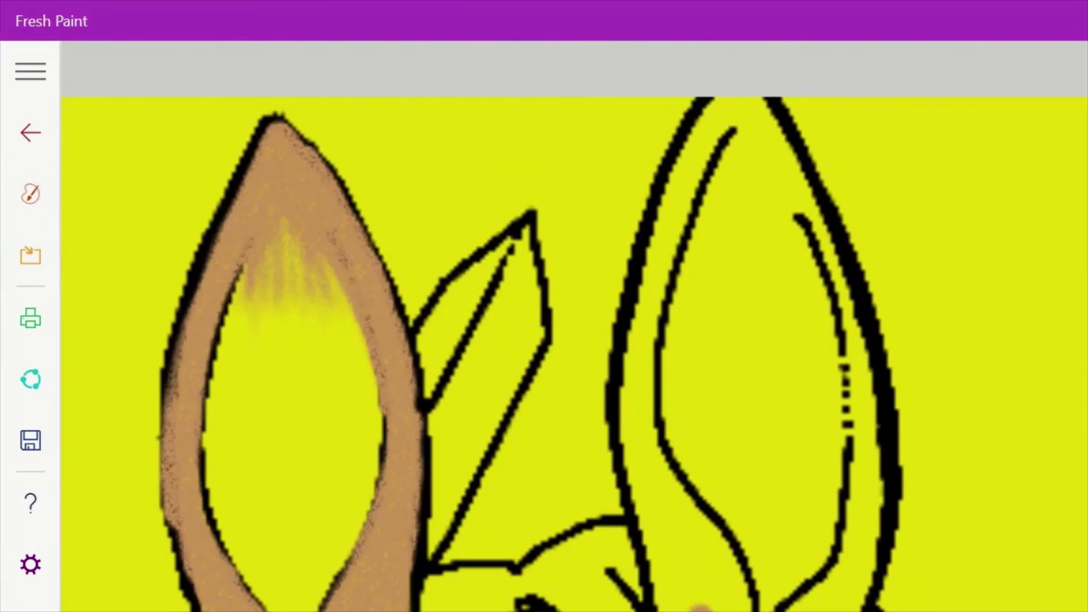
{"action": "left_click_drag", "start_coordinate": [652, 566], "coordinate": [728, 108]}
{"action": "left_click_drag", "start_coordinate": [702, 141], "coordinate": [731, 590]}
{"action": "left_click_drag", "start_coordinate": [669, 498], "coordinate": [702, 589]}
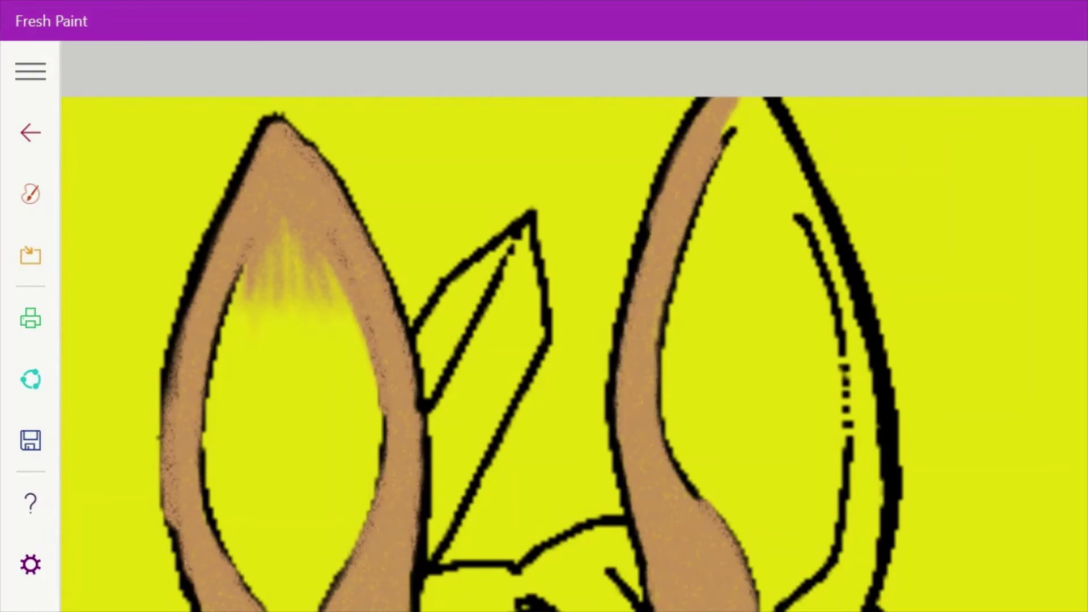
{"action": "mouse_move", "coordinate": [731, 105]}
{"action": "left_mouse_down"}
{"action": "mouse_move", "coordinate": [862, 420]}
{"action": "mouse_move", "coordinate": [844, 609]}
{"action": "left_mouse_up"}
{"action": "left_click_drag", "start_coordinate": [821, 329], "coordinate": [884, 609]}
{"action": "left_click_drag", "start_coordinate": [736, 114], "coordinate": [844, 329]}
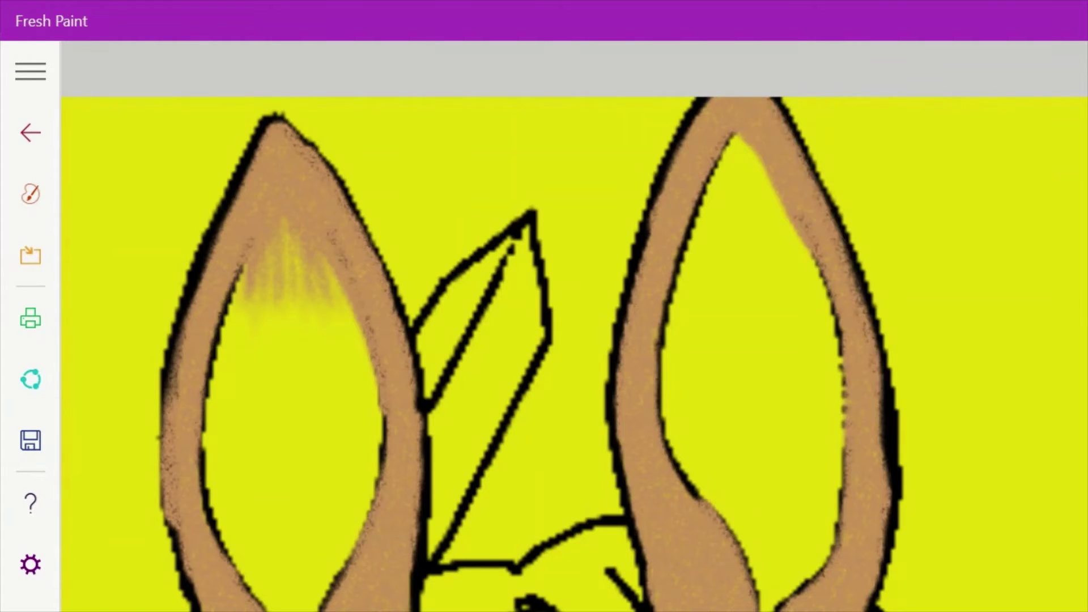
{"action": "left_click_drag", "start_coordinate": [708, 136], "coordinate": [736, 210]}
Fill the fur between the right-hand ear, the eye and the cheek edge with tan
{"action": "scroll", "coordinate": [574, 326], "scroll_direction": "down", "scroll_amount": 10}
{"action": "left_click_drag", "start_coordinate": [680, 329], "coordinate": [668, 419]}
{"action": "left_click_drag", "start_coordinate": [754, 244], "coordinate": [709, 414]}
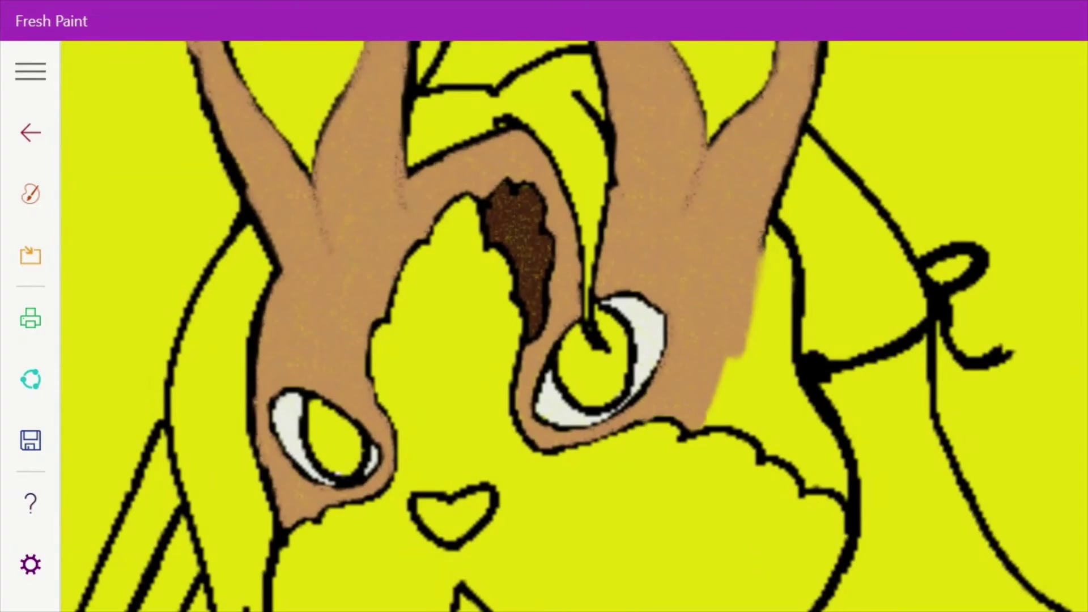
{"action": "mouse_move", "coordinate": [779, 227]}
{"action": "left_mouse_down"}
{"action": "mouse_move", "coordinate": [824, 487]}
{"action": "mouse_move", "coordinate": [714, 430]}
{"action": "left_mouse_up"}
{"action": "left_click_drag", "start_coordinate": [714, 430], "coordinate": [753, 289]}
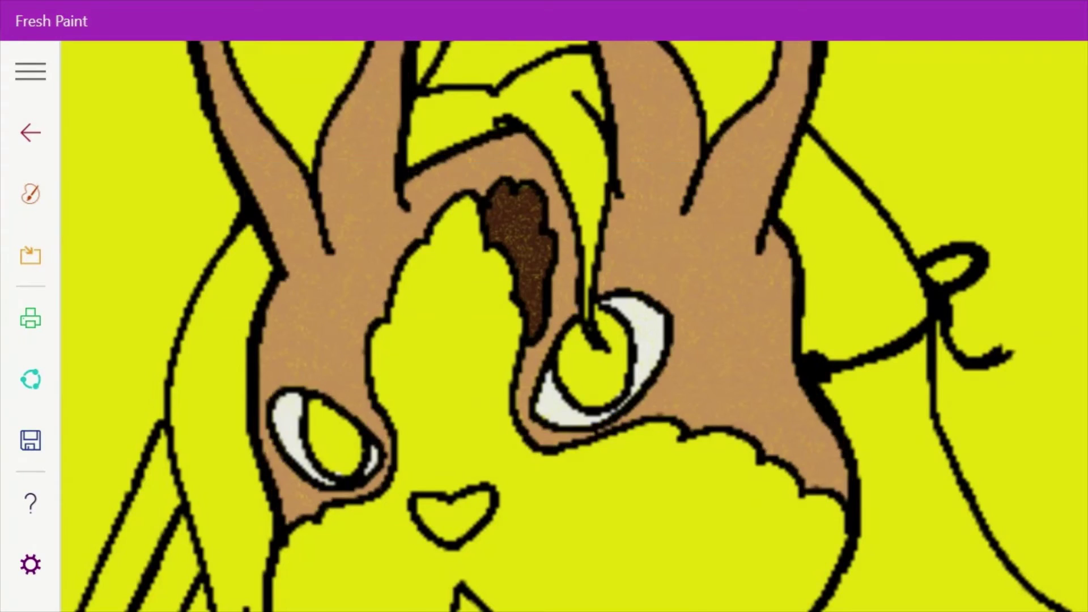
Color the insides of both ears and the heart-shaped nose light pinkish purple
{"action": "scroll", "coordinate": [574, 326], "scroll_direction": "up", "scroll_amount": 10}
{"action": "mouse_move", "coordinate": [742, 368]}
{"action": "left_mouse_down"}
{"action": "mouse_move", "coordinate": [748, 453]}
{"action": "mouse_move", "coordinate": [776, 204]}
{"action": "left_mouse_up"}
{"action": "left_click_drag", "start_coordinate": [788, 226], "coordinate": [847, 329]}
{"action": "mouse_move", "coordinate": [782, 249]}
{"action": "left_mouse_down"}
{"action": "mouse_move", "coordinate": [867, 533]}
{"action": "mouse_move", "coordinate": [736, 453]}
{"action": "mouse_move", "coordinate": [804, 589]}
{"action": "mouse_move", "coordinate": [845, 567]}
{"action": "left_mouse_up"}
{"action": "mouse_move", "coordinate": [374, 601]}
{"action": "left_mouse_down"}
{"action": "mouse_move", "coordinate": [325, 527]}
{"action": "mouse_move", "coordinate": [431, 306]}
{"action": "mouse_move", "coordinate": [442, 589]}
{"action": "mouse_move", "coordinate": [397, 295]}
{"action": "mouse_move", "coordinate": [396, 566]}
{"action": "left_mouse_up"}
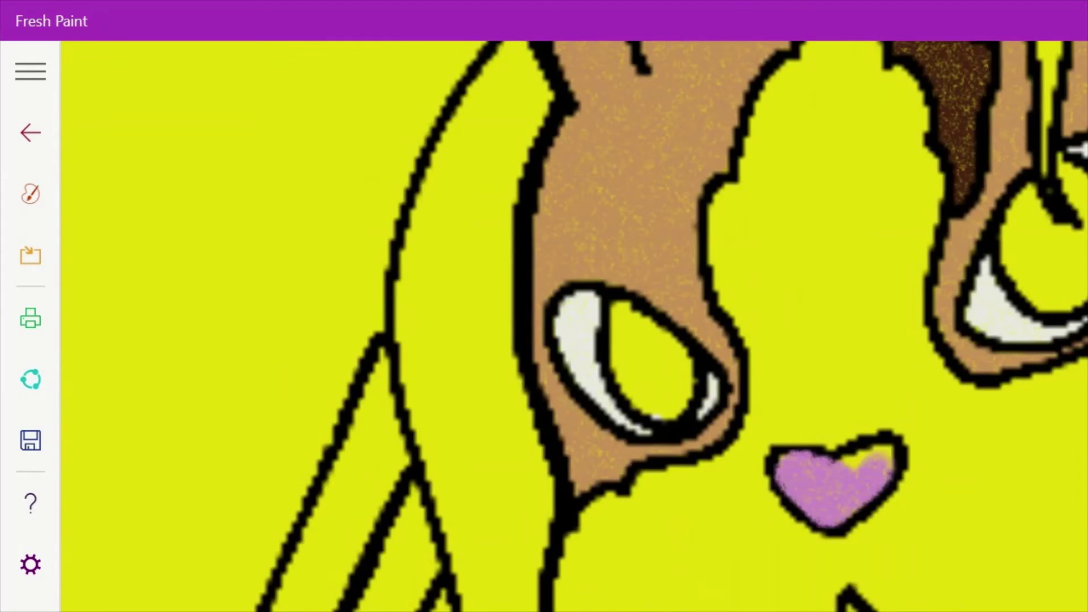
Color the irises of both eyes light green
{"action": "left_click", "coordinate": [30, 193]}
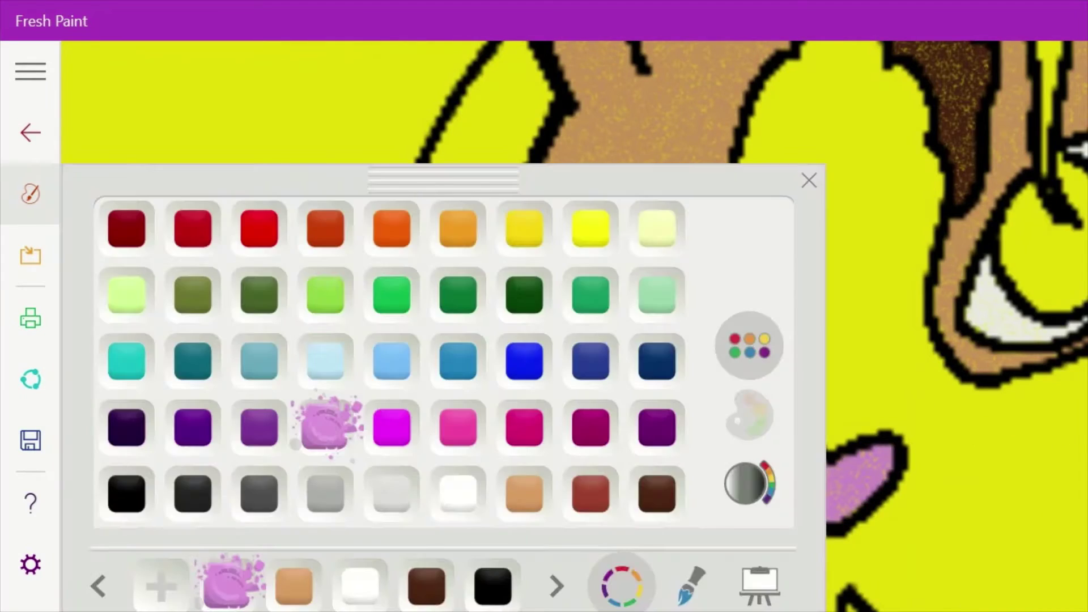
{"action": "left_click", "coordinate": [323, 291]}
{"action": "left_click_drag", "start_coordinate": [634, 329], "coordinate": [668, 397]}
{"action": "left_click_drag", "start_coordinate": [1020, 198], "coordinate": [1048, 283]}
Color the blaze between the eyes white up to its tip and line the left cheek's edge in white
{"action": "left_click", "coordinate": [31, 193]}
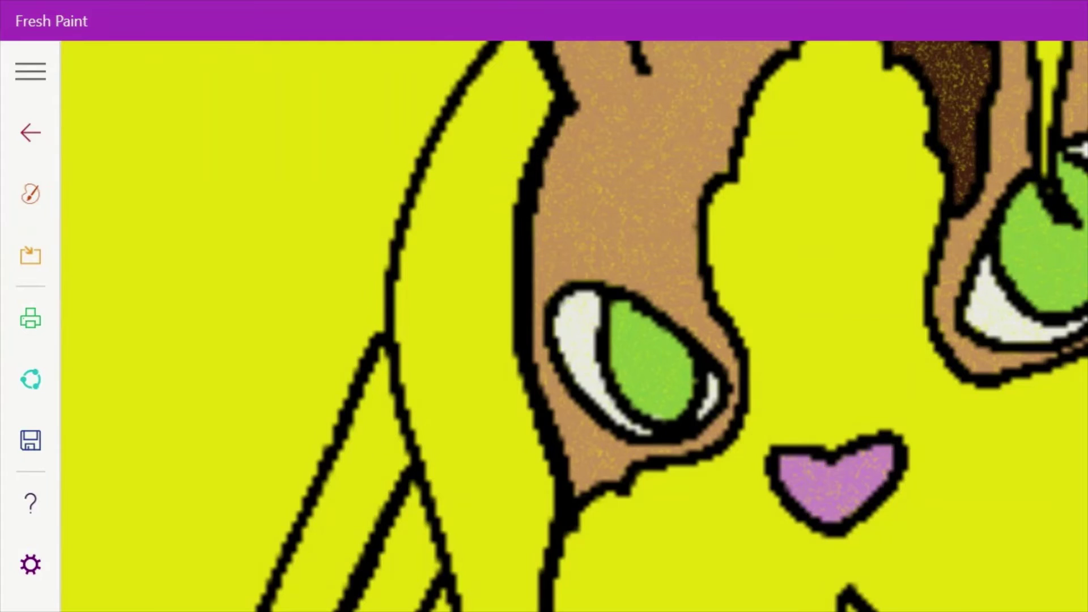
{"action": "mouse_move", "coordinate": [816, 340]}
{"action": "left_mouse_down"}
{"action": "mouse_move", "coordinate": [873, 131]}
{"action": "mouse_move", "coordinate": [567, 566]}
{"action": "left_mouse_up"}
{"action": "left_click_drag", "start_coordinate": [923, 318], "coordinate": [901, 102]}
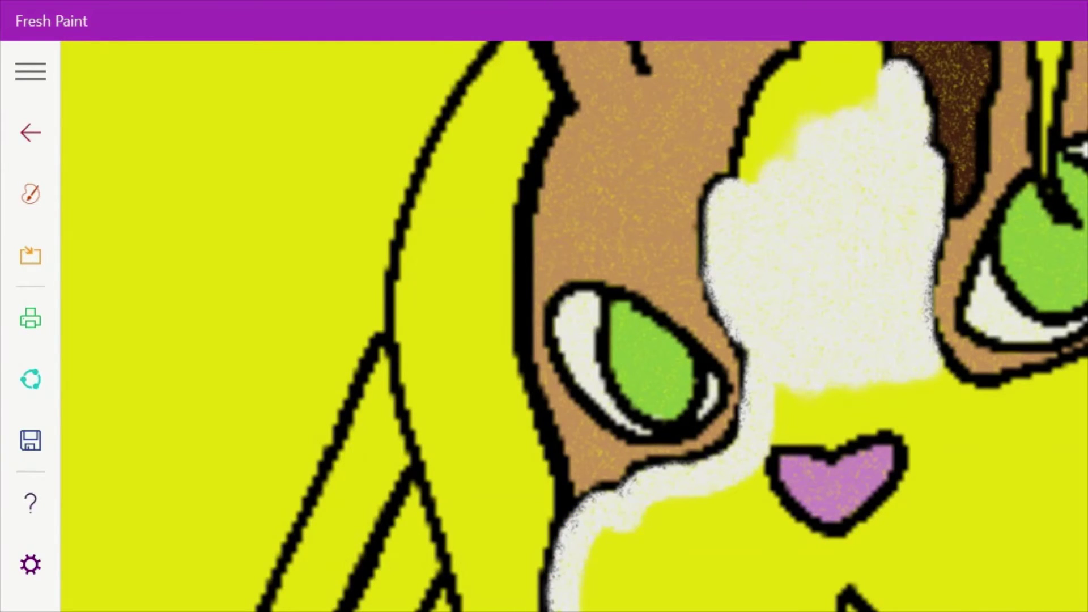
{"action": "left_click_drag", "start_coordinate": [901, 102], "coordinate": [736, 85]}
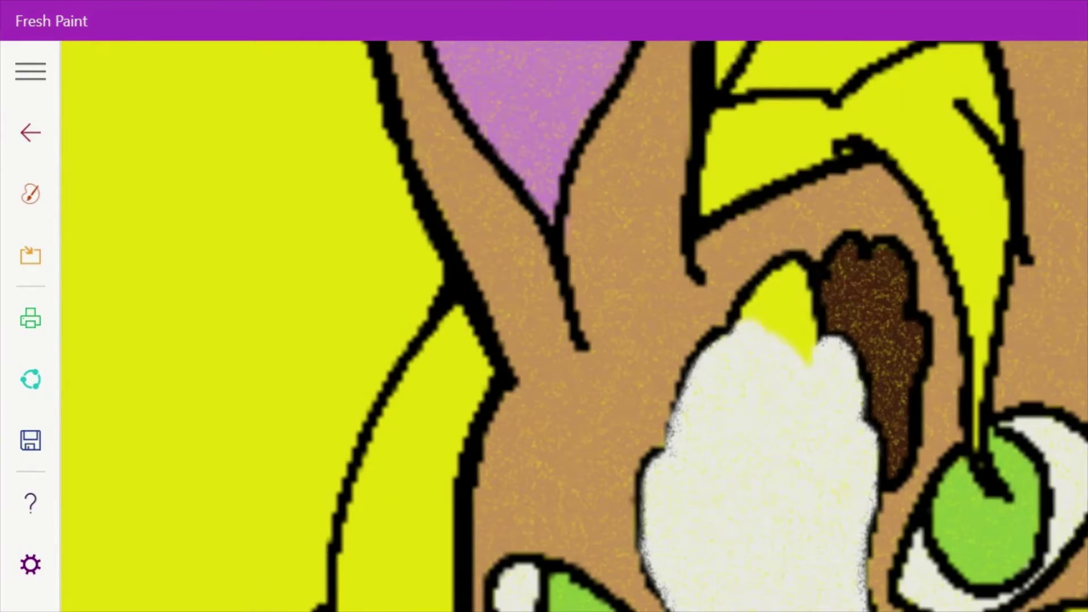
{"action": "left_click_drag", "start_coordinate": [821, 261], "coordinate": [737, 363]}
Fill the cheeks and the muzzle around the nose and mouth with white
{"action": "mouse_move", "coordinate": [1077, 295]}
{"action": "left_mouse_down"}
{"action": "mouse_move", "coordinate": [974, 334]}
{"action": "mouse_move", "coordinate": [895, 300]}
{"action": "left_mouse_up"}
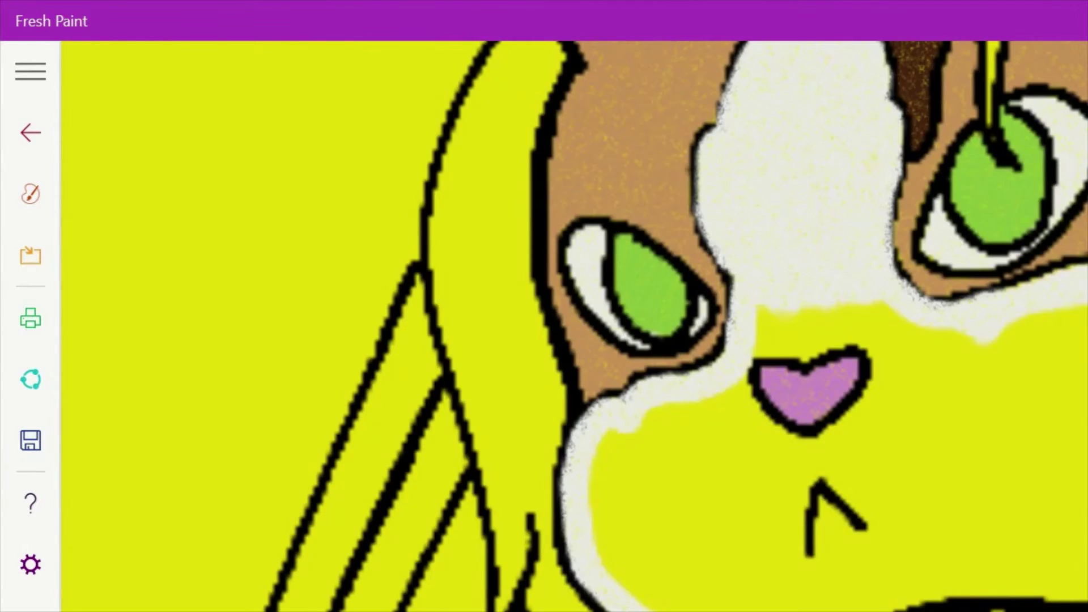
{"action": "left_click_drag", "start_coordinate": [1083, 589], "coordinate": [838, 601]}
{"action": "left_click_drag", "start_coordinate": [1077, 340], "coordinate": [935, 566]}
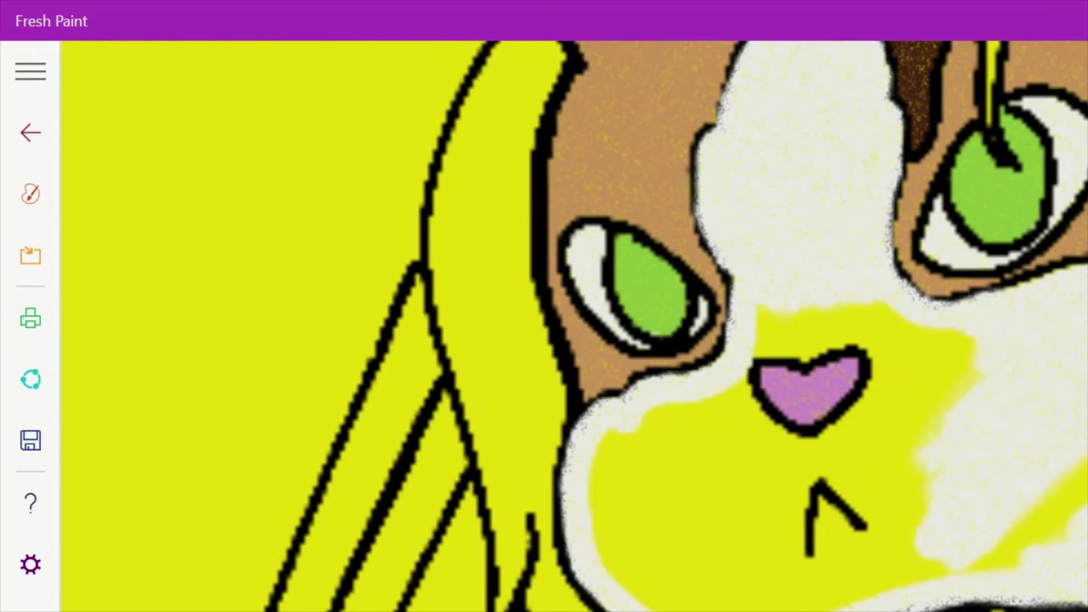
{"action": "left_click_drag", "start_coordinate": [1077, 481], "coordinate": [963, 566]}
{"action": "left_click_drag", "start_coordinate": [645, 419], "coordinate": [623, 600]}
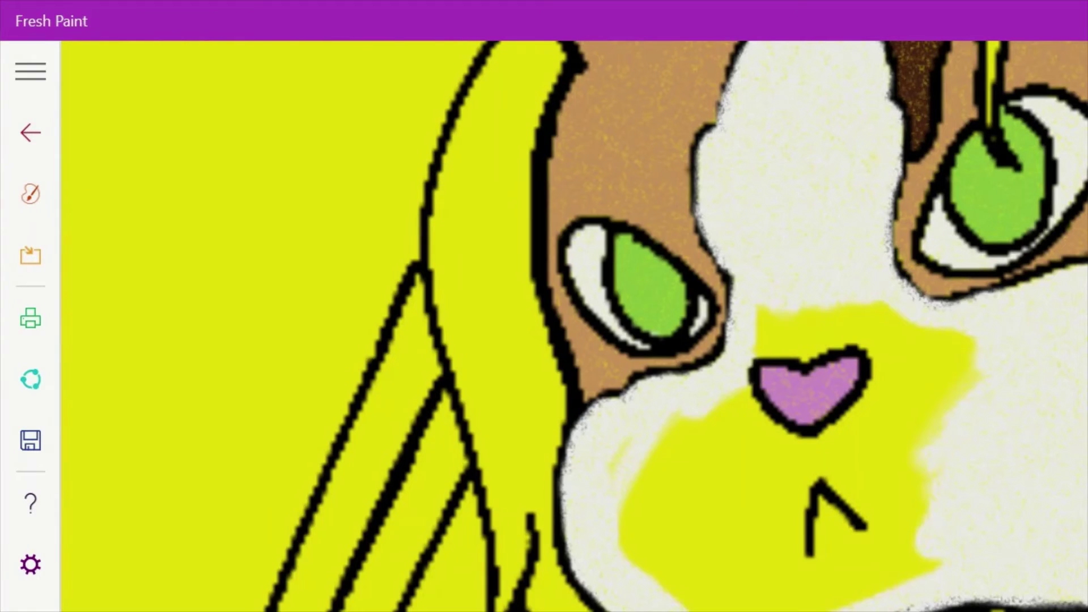
{"action": "mouse_move", "coordinate": [736, 453]}
{"action": "left_mouse_down"}
{"action": "mouse_move", "coordinate": [884, 328]}
{"action": "mouse_move", "coordinate": [964, 431]}
{"action": "mouse_move", "coordinate": [804, 578]}
{"action": "left_mouse_up"}
{"action": "left_click_drag", "start_coordinate": [827, 425], "coordinate": [629, 600]}
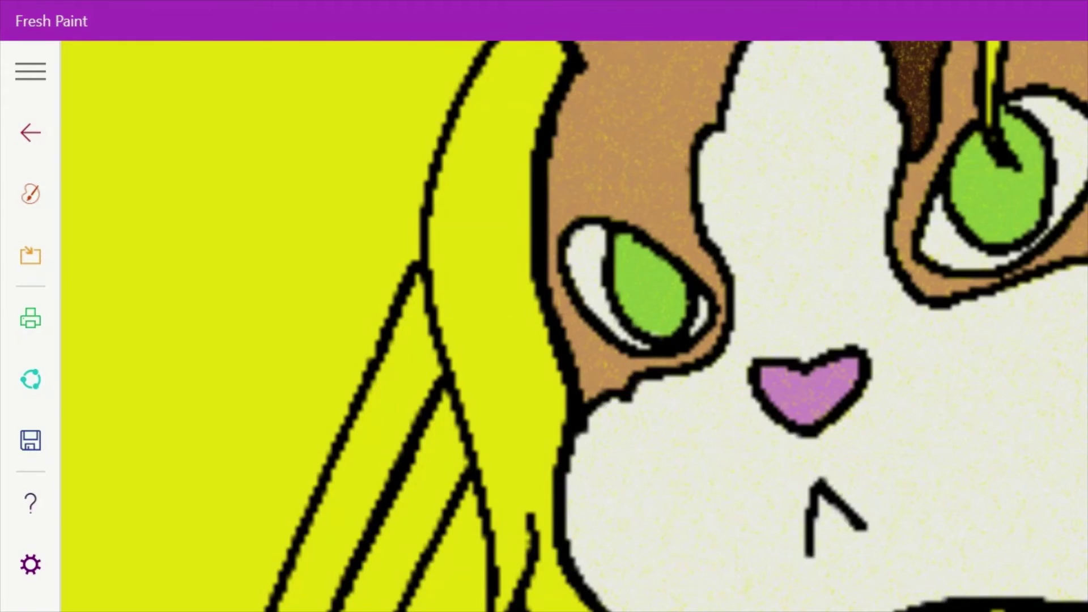
Color the hair between the ears and the thin strand falling over the right-hand eye white
{"action": "scroll", "coordinate": [566, 326], "scroll_direction": "down", "scroll_amount": 3}
{"action": "left_click", "coordinate": [31, 194]}
{"action": "left_click_drag", "start_coordinate": [830, 459], "coordinate": [832, 513]}
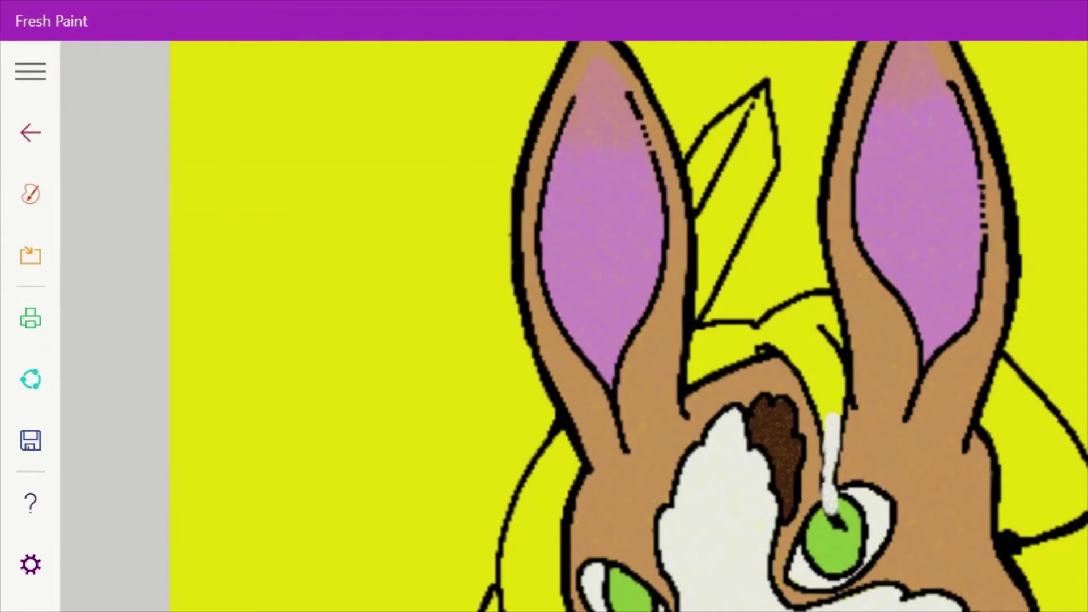
{"action": "left_click_drag", "start_coordinate": [819, 328], "coordinate": [825, 448]}
{"action": "left_click_drag", "start_coordinate": [759, 343], "coordinate": [832, 408]}
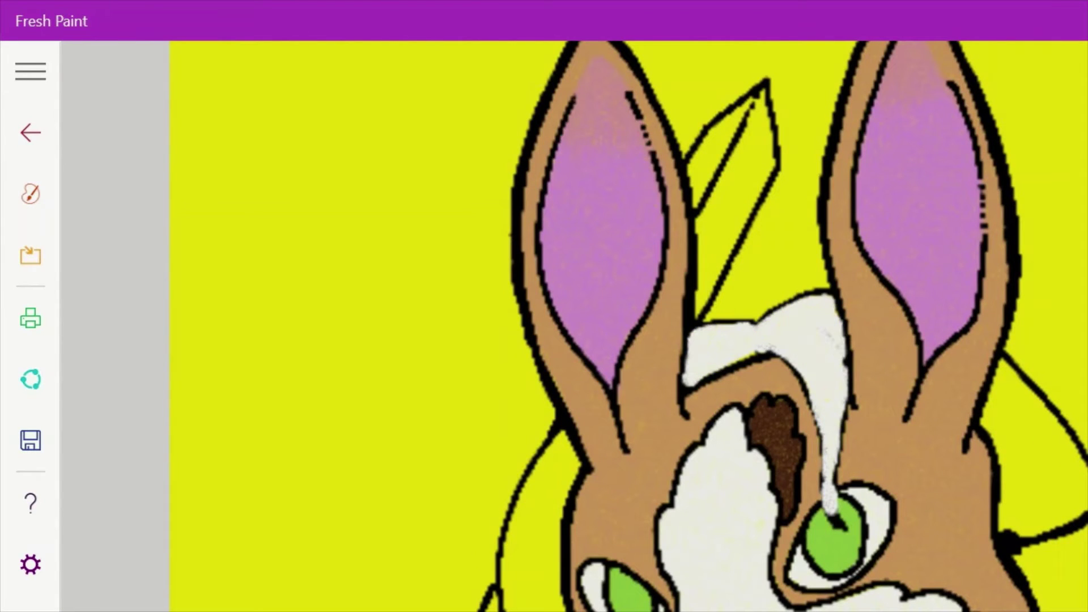
{"action": "key", "text": "ctrl+z"}
Color the long hair beside the left cheek and the pointed locks below the chin white
{"action": "left_click_drag", "start_coordinate": [575, 431], "coordinate": [558, 606]}
{"action": "left_click_drag", "start_coordinate": [524, 478], "coordinate": [566, 609]}
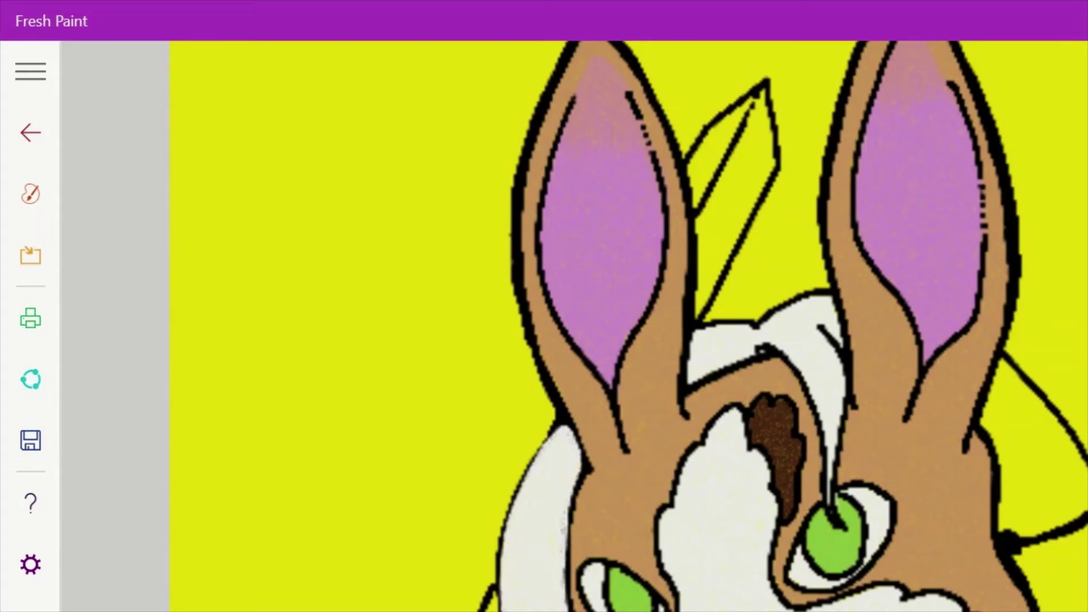
{"action": "scroll", "coordinate": [566, 510], "scroll_direction": "down", "scroll_amount": 5}
{"action": "left_click_drag", "start_coordinate": [796, 530], "coordinate": [816, 544]}
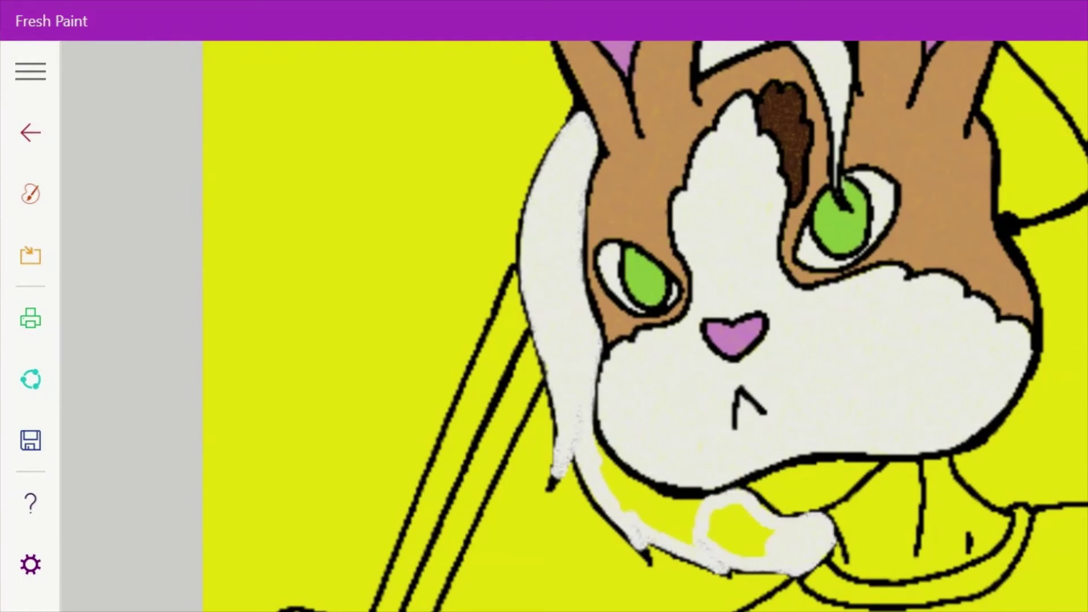
{"action": "key", "text": "ctrl+z"}
Color the hair behind the right side of the face and the strands of the braid white
{"action": "left_click_drag", "start_coordinate": [958, 453], "coordinate": [978, 479]}
{"action": "left_click", "coordinate": [31, 194]}
{"action": "left_click", "coordinate": [808, 177]}
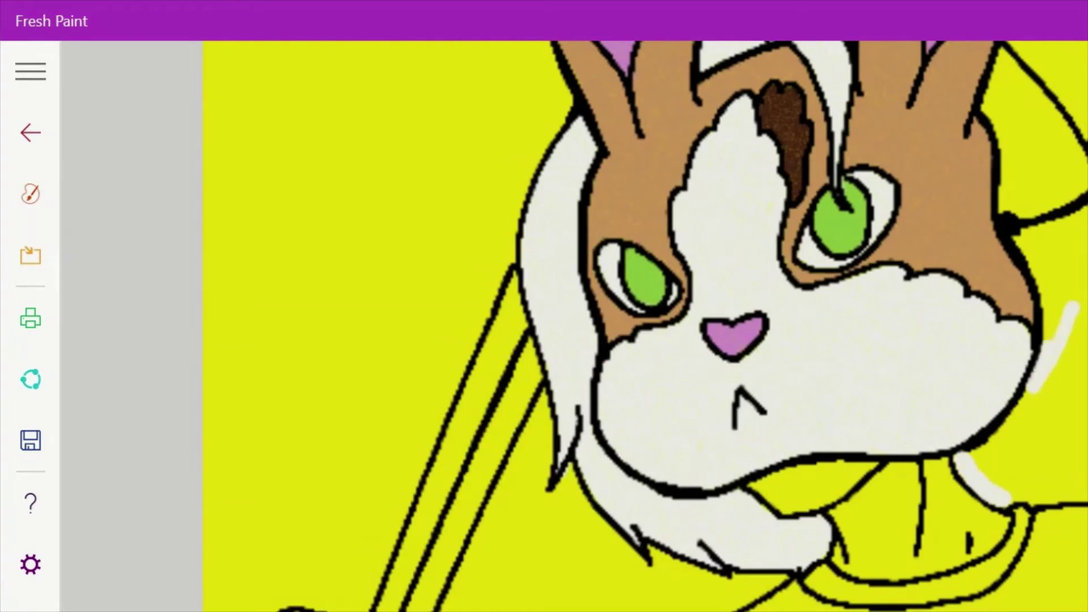
{"action": "left_click_drag", "start_coordinate": [1076, 226], "coordinate": [1032, 391]}
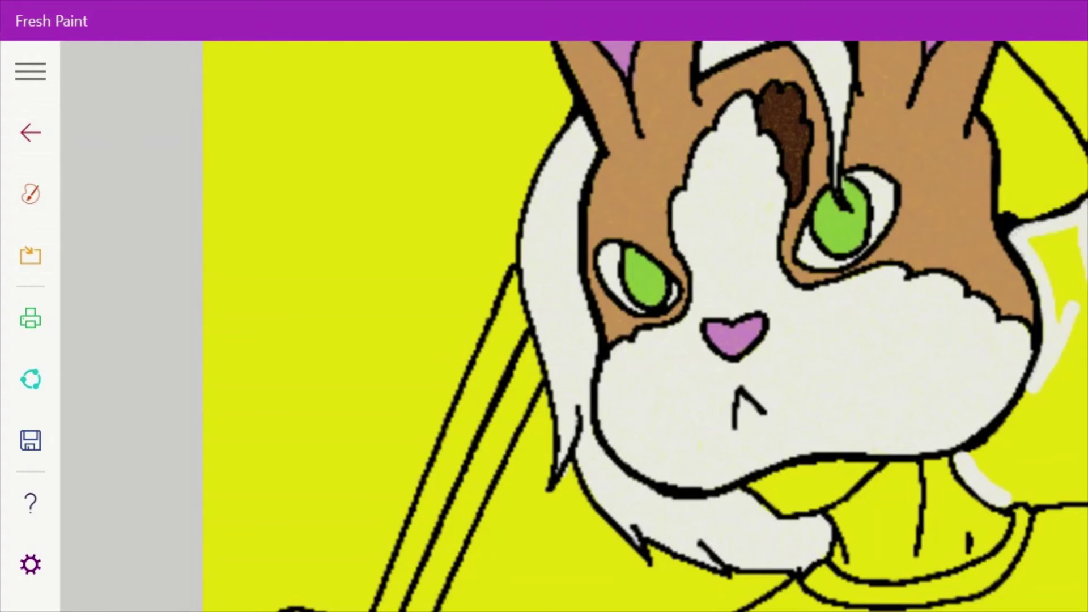
{"action": "left_click", "coordinate": [31, 194]}
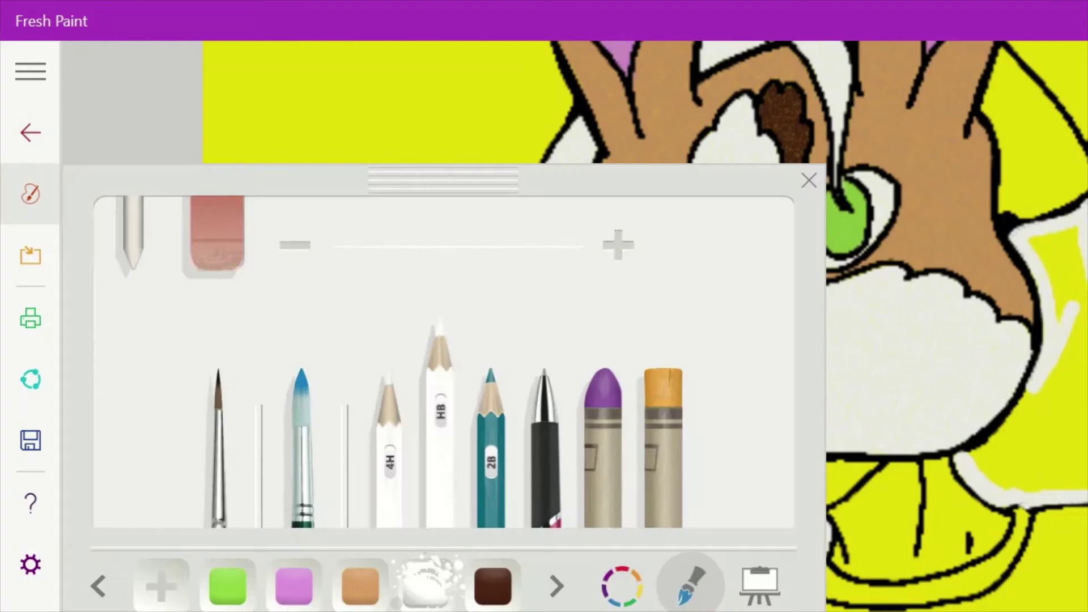
{"action": "left_click", "coordinate": [808, 177]}
{"action": "mouse_move", "coordinate": [991, 481]}
{"action": "left_mouse_down"}
{"action": "mouse_move", "coordinate": [1054, 380]}
{"action": "mouse_move", "coordinate": [1048, 68]}
{"action": "mouse_move", "coordinate": [1009, 187]}
{"action": "left_mouse_up"}
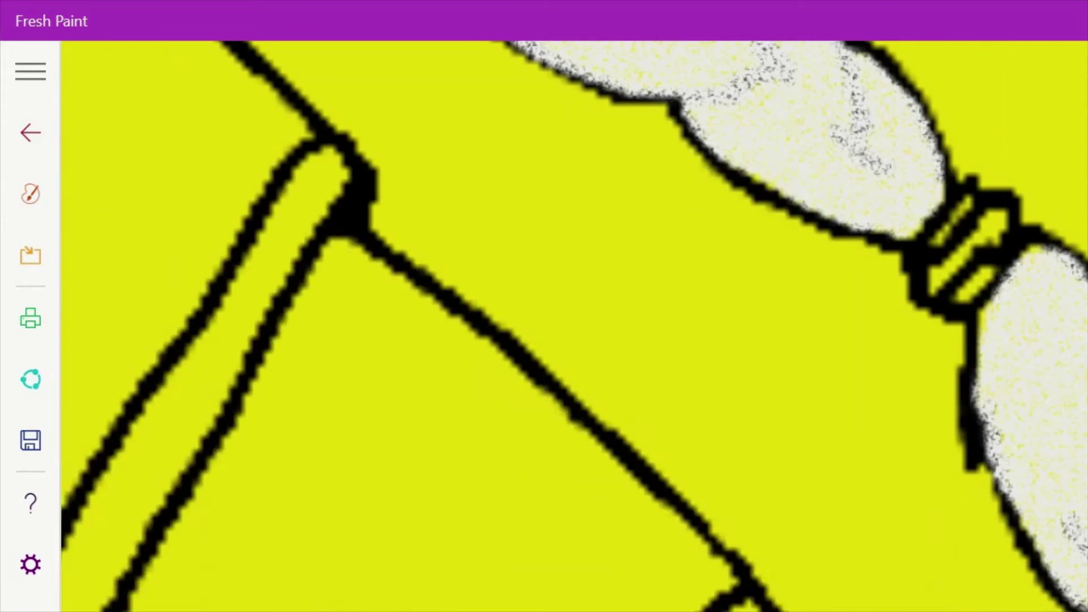
Fill the remaining edge of the hair tuft below the braid's tie with white
{"action": "left_click", "coordinate": [31, 194]}
{"action": "left_click", "coordinate": [809, 180]}
{"action": "left_click_drag", "start_coordinate": [992, 442], "coordinate": [988, 255]}
Color the hair tie at the end of the braid dark purple
{"action": "left_click", "coordinate": [30, 194]}
{"action": "left_click", "coordinate": [193, 425]}
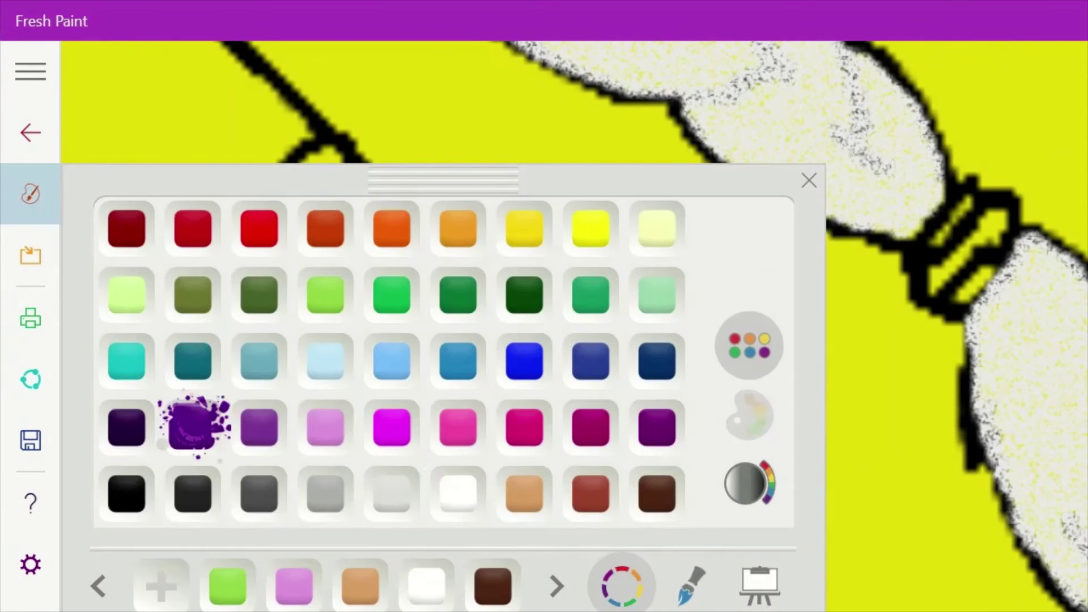
{"action": "left_click", "coordinate": [809, 180]}
{"action": "left_click_drag", "start_coordinate": [929, 215], "coordinate": [975, 284]}
{"action": "left_click", "coordinate": [31, 194]}
{"action": "left_click", "coordinate": [690, 584]}
{"action": "left_click", "coordinate": [809, 177]}
{"action": "scroll", "coordinate": [782, 329], "scroll_direction": "down", "scroll_amount": 5}
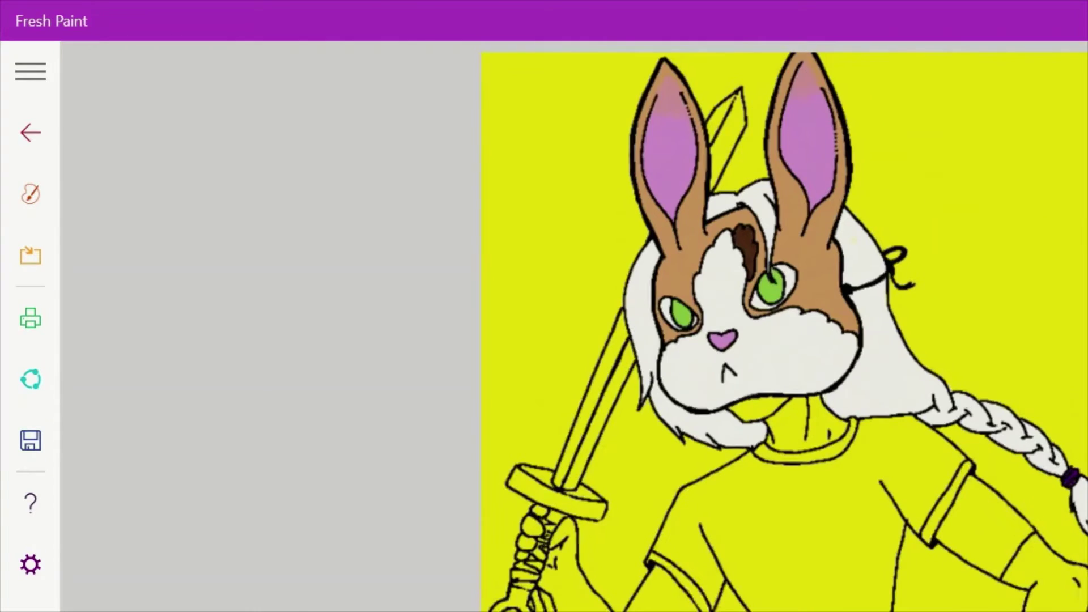
Color the skin under the chin and across the neck light beige, filling between the jaw and the collar
{"action": "scroll", "coordinate": [781, 329], "scroll_direction": "up", "scroll_amount": 3}
{"action": "scroll", "coordinate": [782, 329], "scroll_direction": "down", "scroll_amount": 4}
{"action": "left_click", "coordinate": [31, 194]}
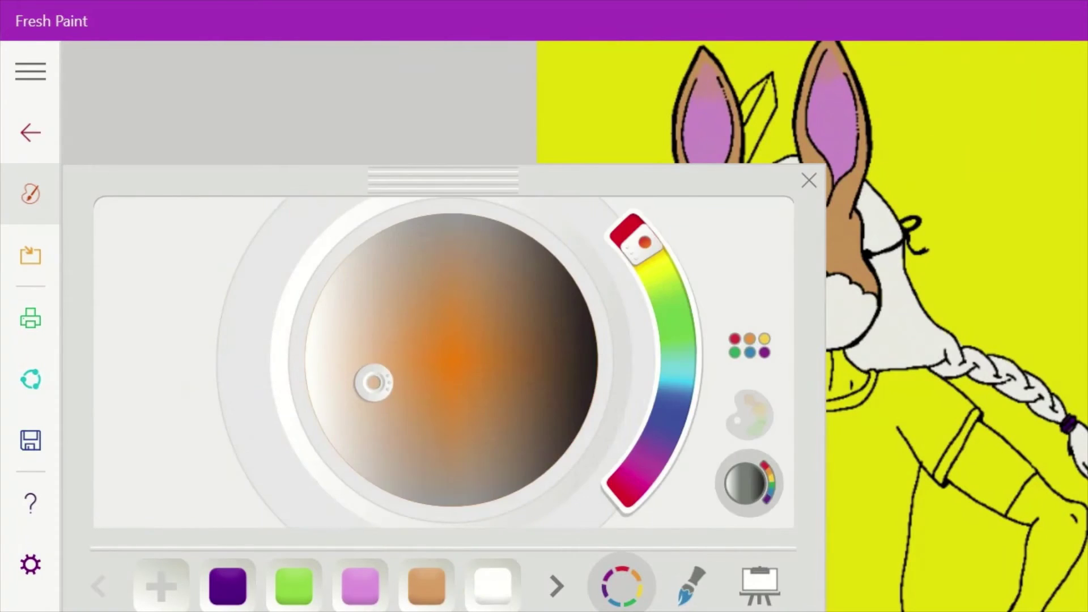
{"action": "left_click", "coordinate": [809, 180]}
{"action": "scroll", "coordinate": [566, 318], "scroll_direction": "up", "scroll_amount": 5}
{"action": "mouse_move", "coordinate": [566, 453]}
{"action": "left_mouse_down"}
{"action": "mouse_move", "coordinate": [850, 442]}
{"action": "mouse_move", "coordinate": [1049, 408]}
{"action": "left_mouse_up"}
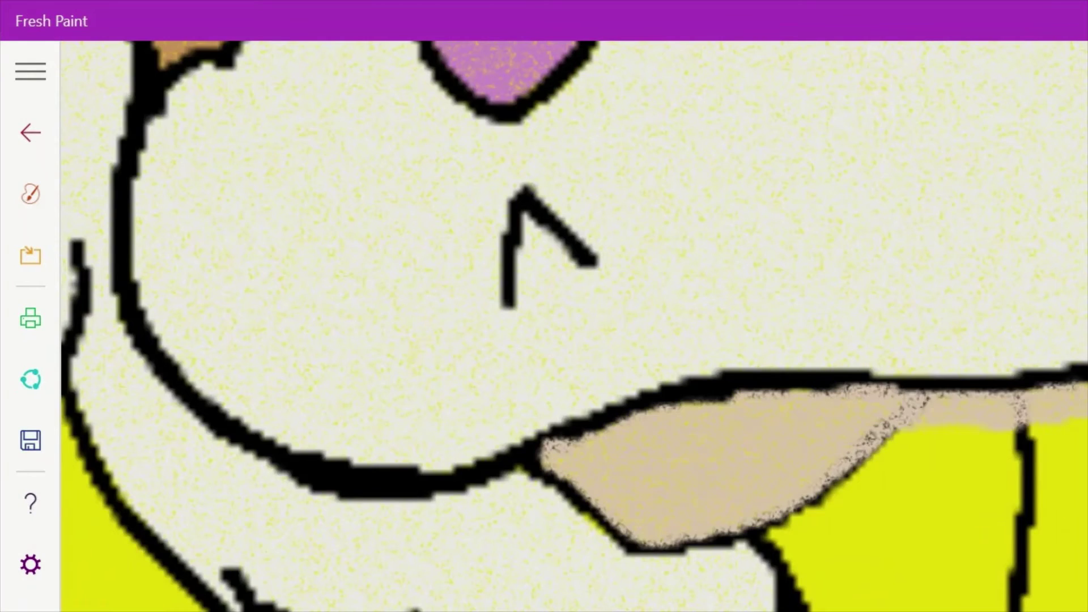
{"action": "left_click_drag", "start_coordinate": [794, 595], "coordinate": [918, 442]}
{"action": "left_click_drag", "start_coordinate": [850, 566], "coordinate": [1049, 442]}
{"action": "left_click_drag", "start_coordinate": [1048, 498], "coordinate": [1048, 601]}
{"action": "left_click_drag", "start_coordinate": [907, 600], "coordinate": [1031, 482]}
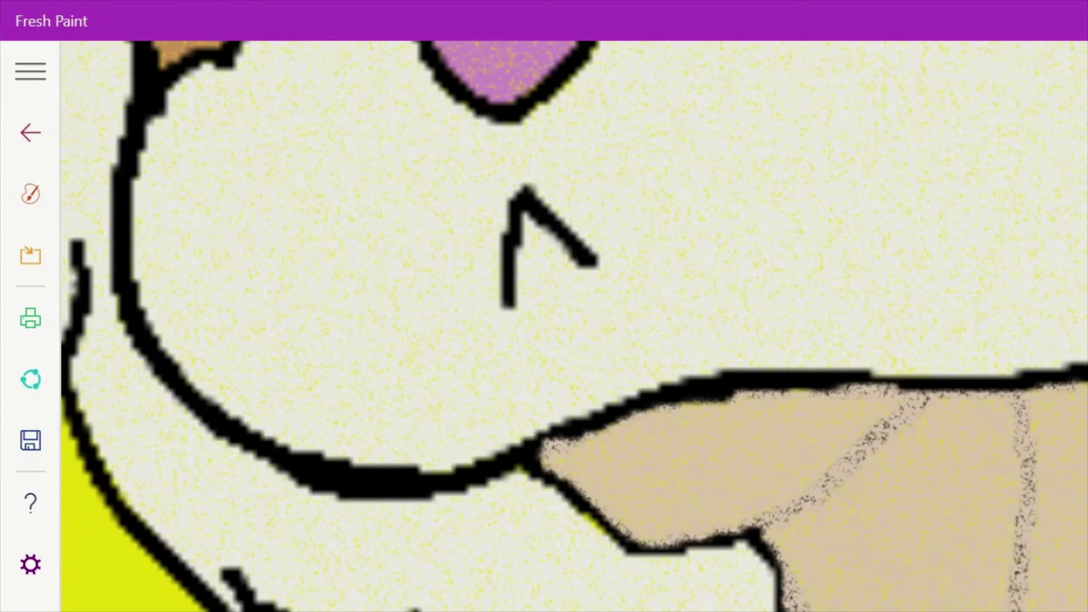
Color the palm, thumb and curled fingers of the hand gripping the sword light beige
{"action": "scroll", "coordinate": [566, 317], "scroll_direction": "down", "scroll_amount": 2}
{"action": "scroll", "coordinate": [567, 317], "scroll_direction": "up", "scroll_amount": 3}
{"action": "mouse_move", "coordinate": [510, 170]}
{"action": "left_mouse_down"}
{"action": "mouse_move", "coordinate": [431, 351]}
{"action": "mouse_move", "coordinate": [481, 396]}
{"action": "left_mouse_up"}
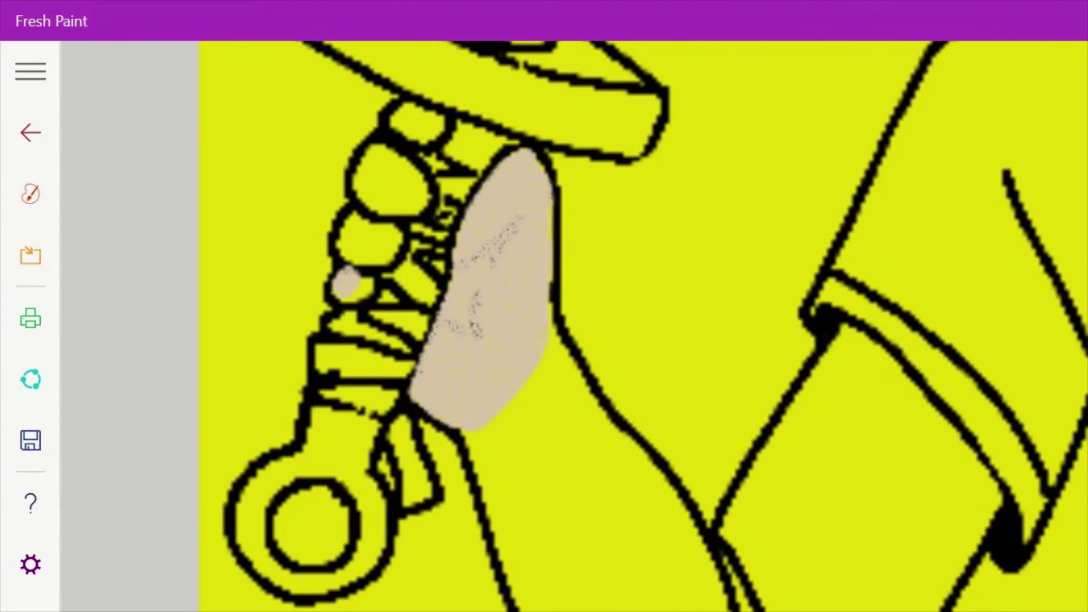
{"action": "left_click_drag", "start_coordinate": [343, 295], "coordinate": [420, 116]}
Fill the sword arm's forearm with light beige from the wrist down to the elbow
{"action": "left_click_drag", "start_coordinate": [473, 433], "coordinate": [516, 572]}
{"action": "left_click_drag", "start_coordinate": [553, 340], "coordinate": [660, 510]}
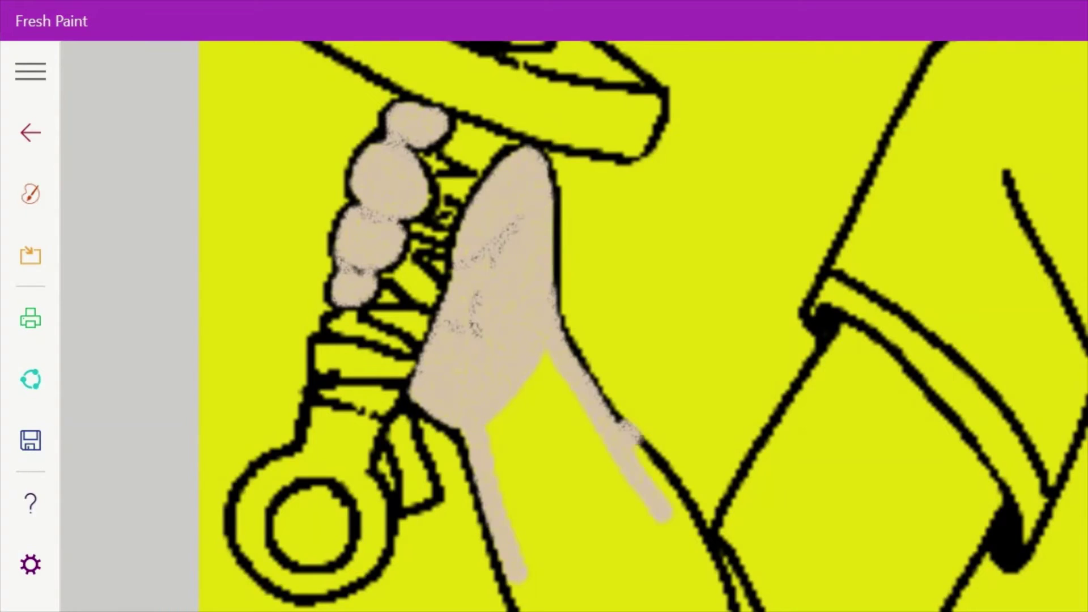
{"action": "left_click_drag", "start_coordinate": [640, 442], "coordinate": [736, 607]}
{"action": "scroll", "coordinate": [567, 318], "scroll_direction": "down", "scroll_amount": 5}
{"action": "left_click_drag", "start_coordinate": [714, 335], "coordinate": [793, 538]}
{"action": "left_click_drag", "start_coordinate": [533, 266], "coordinate": [692, 505]}
{"action": "left_click", "coordinate": [396, 397]}
{"action": "mouse_move", "coordinate": [510, 73]}
{"action": "left_mouse_down"}
{"action": "mouse_move", "coordinate": [583, 340]}
{"action": "mouse_move", "coordinate": [651, 431]}
{"action": "mouse_move", "coordinate": [714, 487]}
{"action": "mouse_move", "coordinate": [600, 226]}
{"action": "mouse_move", "coordinate": [515, 238]}
{"action": "left_mouse_up"}
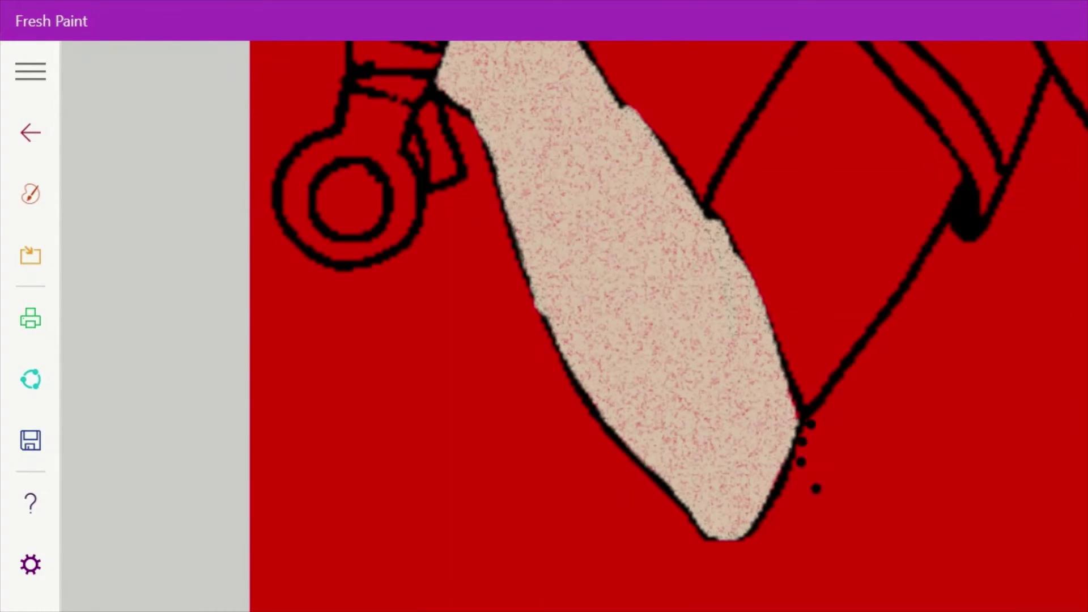
Begin coloring the bent arm below the braid with the light beige skin tone
{"action": "scroll", "coordinate": [669, 326], "scroll_direction": "down", "scroll_amount": 3}
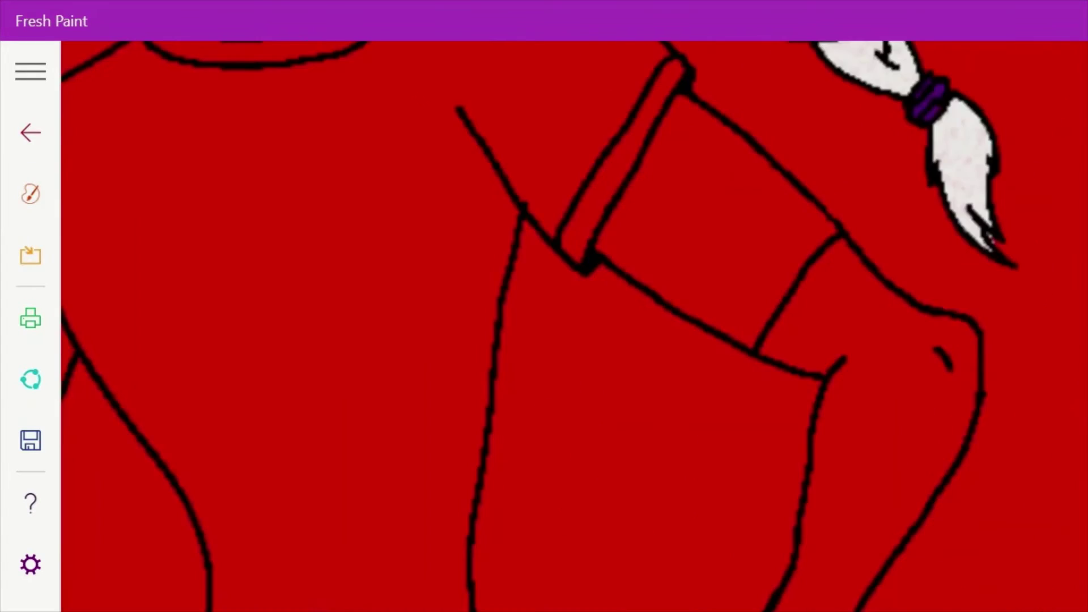
{"action": "scroll", "coordinate": [566, 318], "scroll_direction": "down", "scroll_amount": 3}
{"action": "left_click_drag", "start_coordinate": [641, 224], "coordinate": [720, 246]}
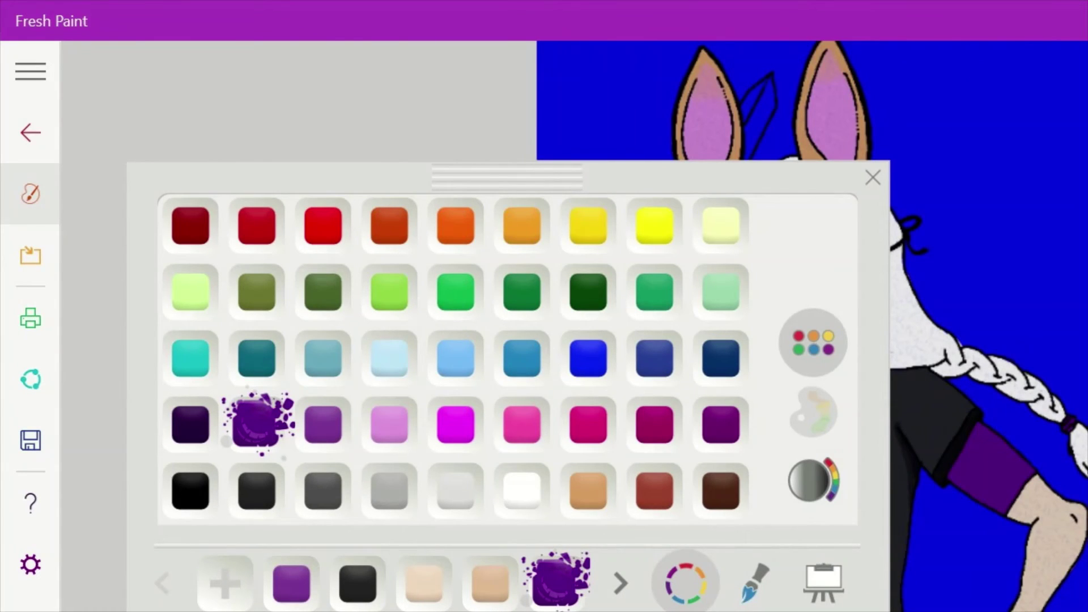
Color the sword's crossguard bright blue, covering both its upper and front faces
{"action": "left_click", "coordinate": [588, 358]}
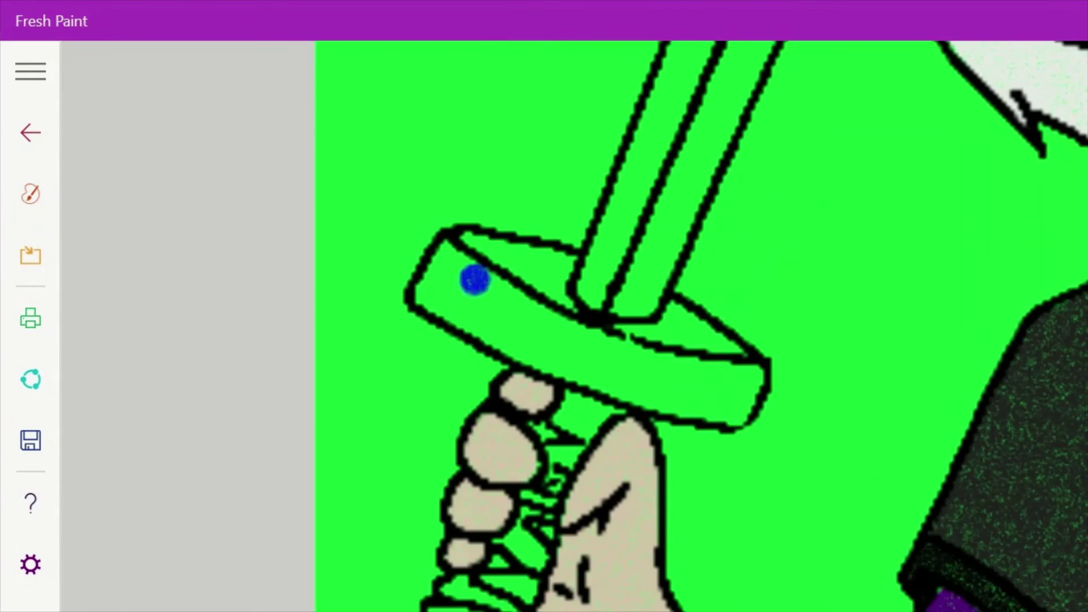
{"action": "mouse_move", "coordinate": [473, 279]}
{"action": "left_mouse_down"}
{"action": "mouse_move", "coordinate": [479, 319]}
{"action": "mouse_move", "coordinate": [553, 297]}
{"action": "mouse_move", "coordinate": [525, 336]}
{"action": "mouse_move", "coordinate": [753, 391]}
{"action": "left_mouse_up"}
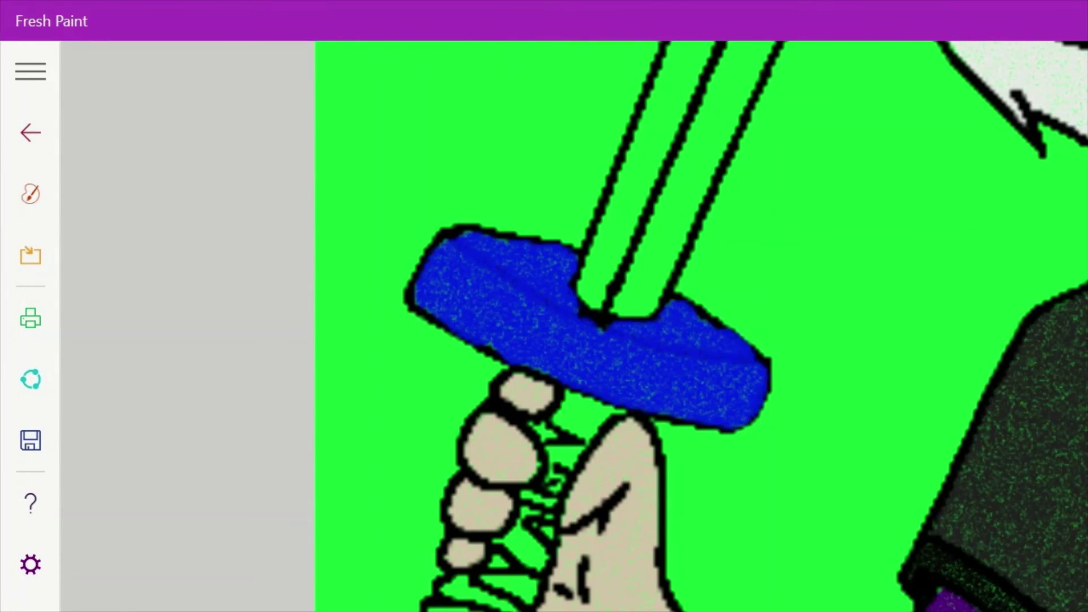
{"action": "left_click", "coordinate": [31, 194]}
{"action": "left_click", "coordinate": [30, 194]}
{"action": "left_click_drag", "start_coordinate": [453, 235], "coordinate": [753, 357]}
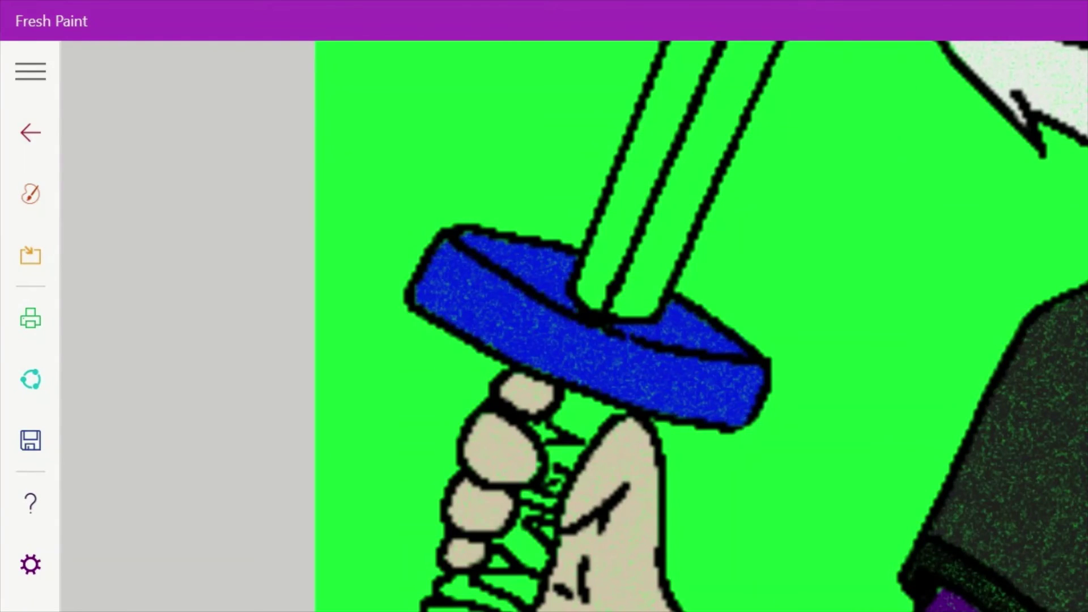
{"action": "mouse_move", "coordinate": [453, 318]}
{"action": "left_mouse_down"}
{"action": "mouse_move", "coordinate": [748, 391]}
{"action": "mouse_move", "coordinate": [487, 255]}
{"action": "mouse_move", "coordinate": [521, 317]}
{"action": "mouse_move", "coordinate": [709, 362]}
{"action": "left_mouse_up"}
{"action": "left_click_drag", "start_coordinate": [612, 340], "coordinate": [748, 396]}
Color the wrapped sword grip between the fingers and the palm gray
{"action": "left_click", "coordinate": [31, 194]}
{"action": "left_click", "coordinate": [454, 485]}
{"action": "mouse_move", "coordinate": [436, 610]}
{"action": "left_mouse_down"}
{"action": "mouse_move", "coordinate": [470, 589]}
{"action": "mouse_move", "coordinate": [558, 431]}
{"action": "left_mouse_up"}
{"action": "left_click_drag", "start_coordinate": [538, 584], "coordinate": [612, 402]}
Mix a light turquoise and color the sword blade between the hair and the crossguard
{"action": "left_click", "coordinate": [30, 194]}
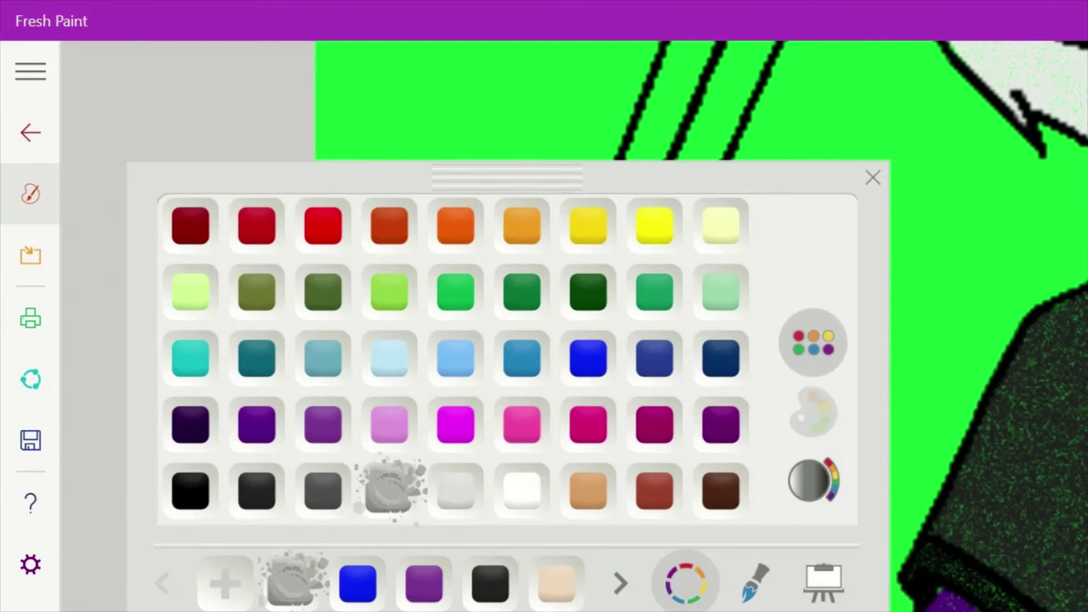
{"action": "left_click", "coordinate": [809, 479]}
{"action": "left_click", "coordinate": [875, 175]}
{"action": "scroll", "coordinate": [623, 340], "scroll_direction": "up", "scroll_amount": 5}
{"action": "scroll", "coordinate": [623, 340], "scroll_direction": "right", "scroll_amount": 2}
{"action": "left_click_drag", "start_coordinate": [631, 110], "coordinate": [449, 546]}
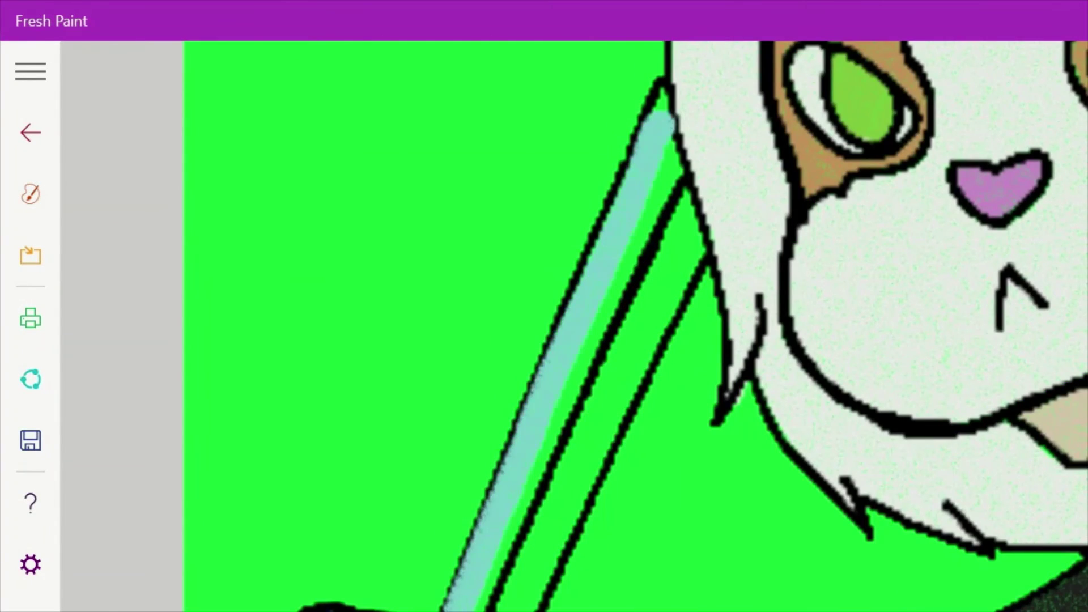
{"action": "left_click_drag", "start_coordinate": [656, 195], "coordinate": [522, 486]}
{"action": "left_click_drag", "start_coordinate": [663, 170], "coordinate": [454, 567]}
Color the blade tip showing between the two ears light turquoise
{"action": "scroll", "coordinate": [623, 340], "scroll_direction": "up", "scroll_amount": 5}
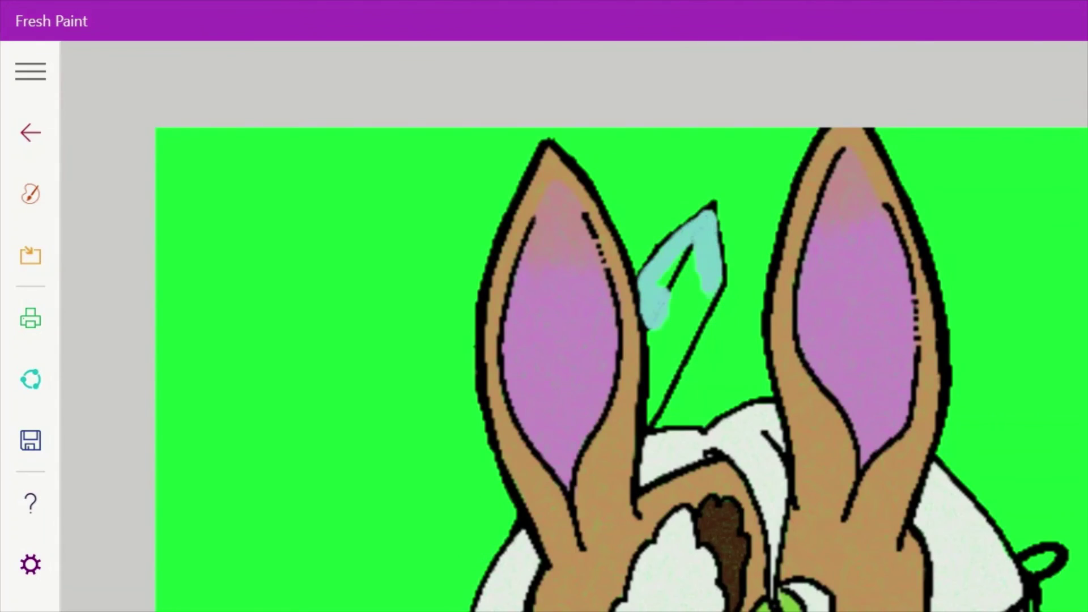
{"action": "left_click_drag", "start_coordinate": [658, 317], "coordinate": [711, 218]}
{"action": "scroll", "coordinate": [623, 340], "scroll_direction": "down", "scroll_amount": 5}
{"action": "left_click", "coordinate": [31, 194]}
{"action": "left_click", "coordinate": [872, 175]}
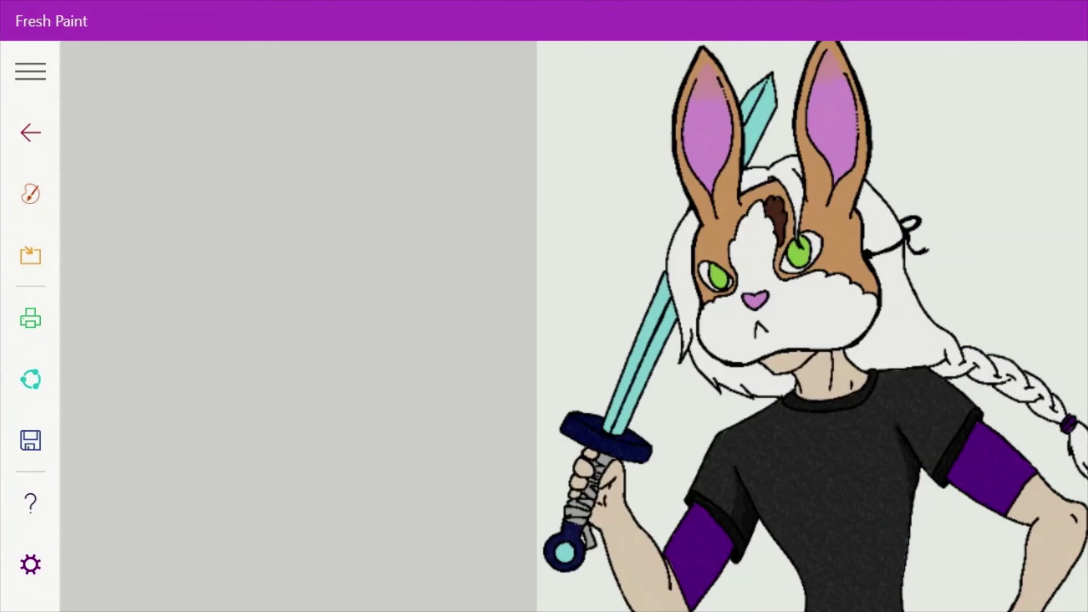
Try shading the neck below the jaw with a slightly darker beige
{"action": "left_click", "coordinate": [31, 193]}
{"action": "left_click", "coordinate": [872, 175]}
{"action": "scroll", "coordinate": [623, 340], "scroll_direction": "up", "scroll_amount": 5}
{"action": "left_click", "coordinate": [30, 194]}
{"action": "left_click", "coordinate": [872, 175]}
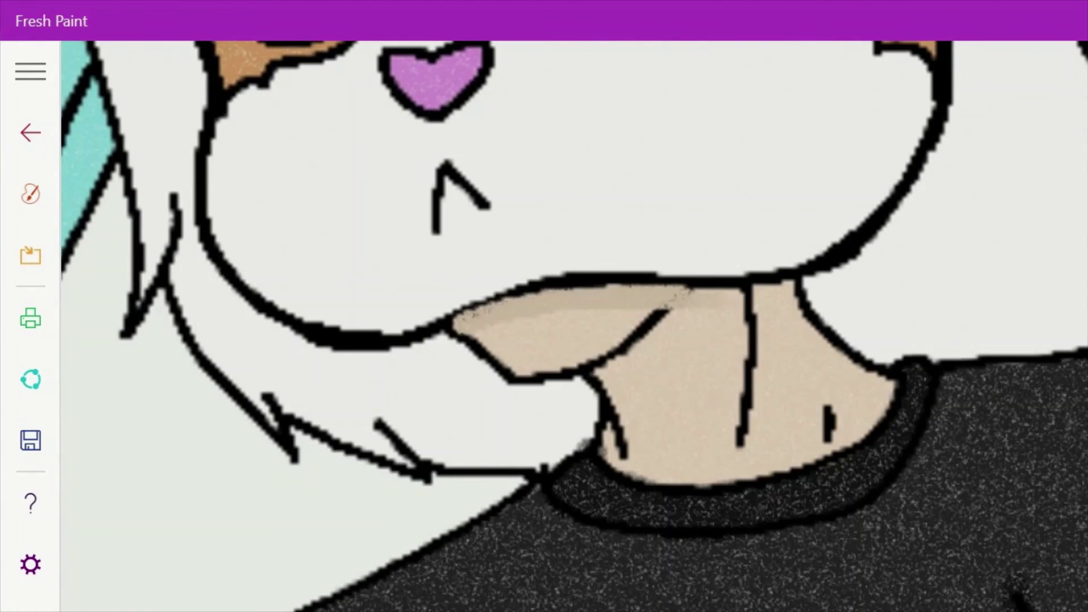
{"action": "left_click_drag", "start_coordinate": [793, 289], "coordinate": [592, 379]}
{"action": "key", "text": "ctrl+z"}
{"action": "key", "text": "ctrl+z"}
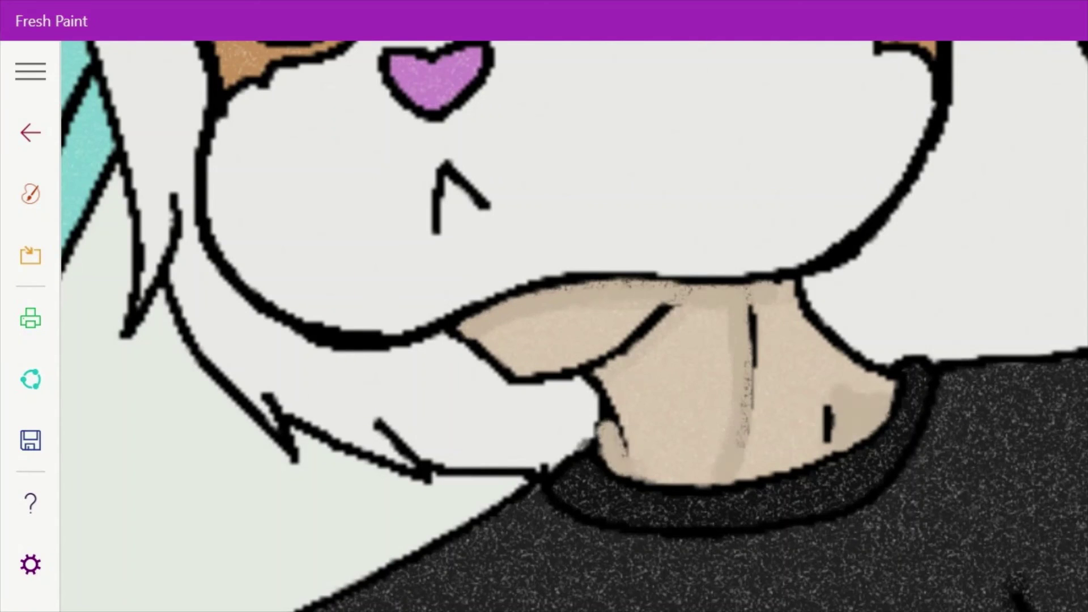
{"action": "key", "text": "ctrl+z"}
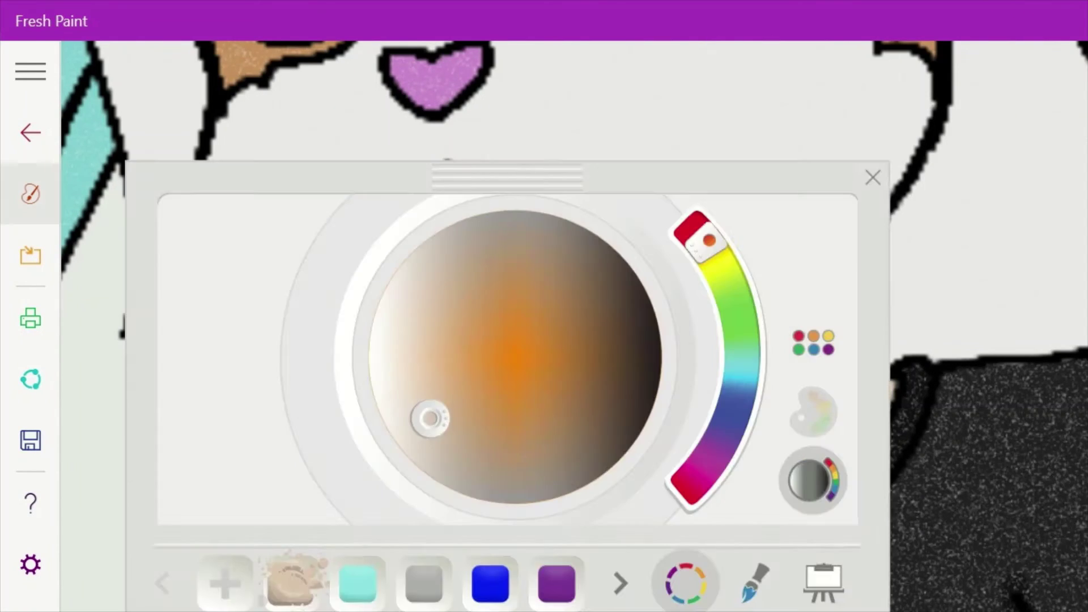
Shade the neck with a darker tan under the jaw, along the throat line and above the collar
{"action": "left_click_drag", "start_coordinate": [663, 294], "coordinate": [470, 329]}
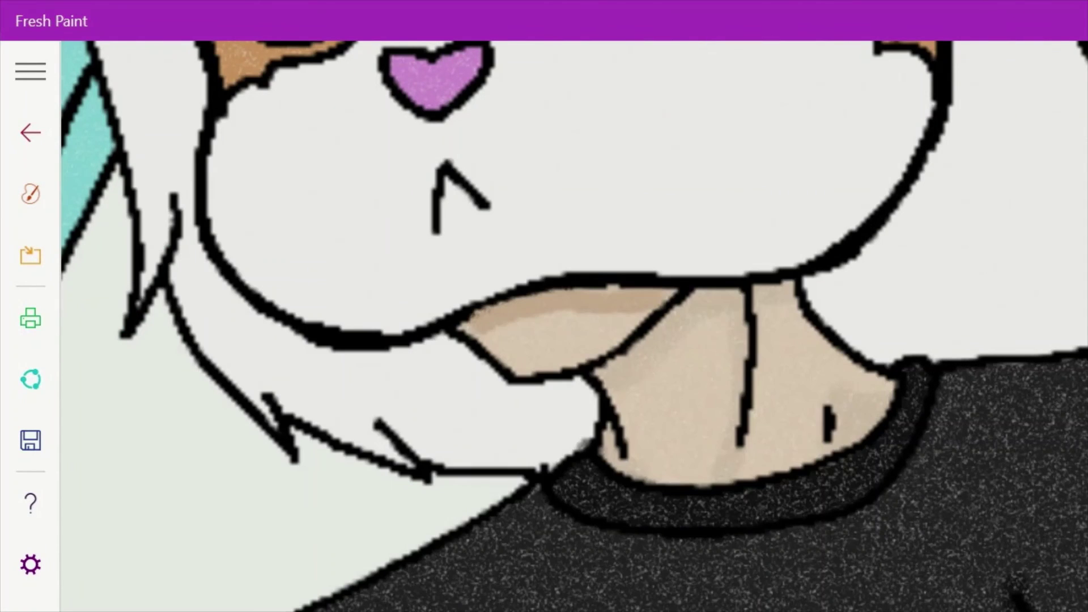
{"action": "left_click_drag", "start_coordinate": [788, 283], "coordinate": [595, 385]}
{"action": "left_click_drag", "start_coordinate": [748, 312], "coordinate": [731, 488]}
{"action": "left_click_drag", "start_coordinate": [895, 386], "coordinate": [828, 447]}
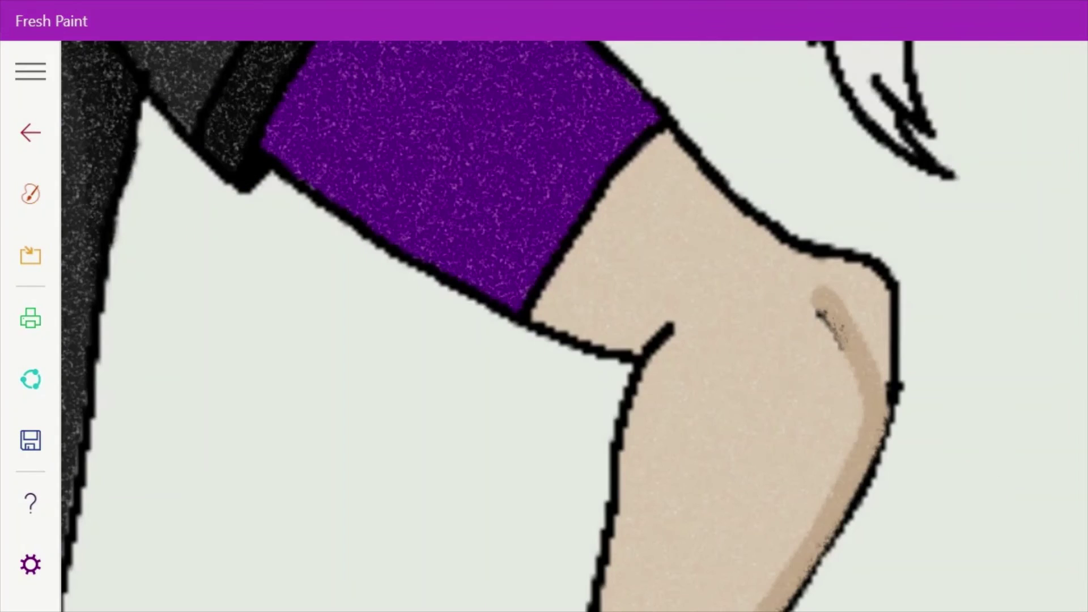
Shade the bent arm's elbow and outer forearm, and its fist between the fingers and along the wrist, in darker tan
{"action": "mouse_move", "coordinate": [669, 340]}
{"action": "left_mouse_down"}
{"action": "mouse_move", "coordinate": [538, 266]}
{"action": "mouse_move", "coordinate": [533, 339]}
{"action": "left_mouse_up"}
{"action": "left_click_drag", "start_coordinate": [884, 397], "coordinate": [838, 295]}
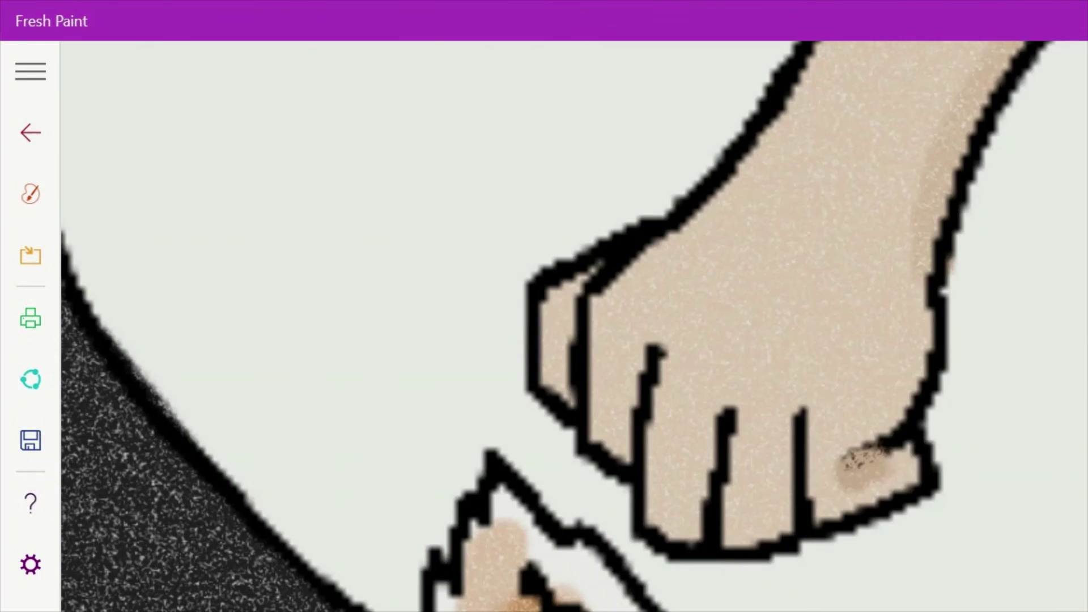
{"action": "left_click_drag", "start_coordinate": [918, 447], "coordinate": [850, 471]}
{"action": "left_click_drag", "start_coordinate": [794, 430], "coordinate": [782, 510]}
{"action": "left_click_drag", "start_coordinate": [652, 357], "coordinate": [601, 453]}
{"action": "left_click_drag", "start_coordinate": [567, 317], "coordinate": [561, 396]}
{"action": "left_click_drag", "start_coordinate": [918, 244], "coordinate": [873, 431]}
{"action": "left_click_drag", "start_coordinate": [668, 431], "coordinate": [782, 538]}
{"action": "left_click_drag", "start_coordinate": [917, 244], "coordinate": [850, 476]}
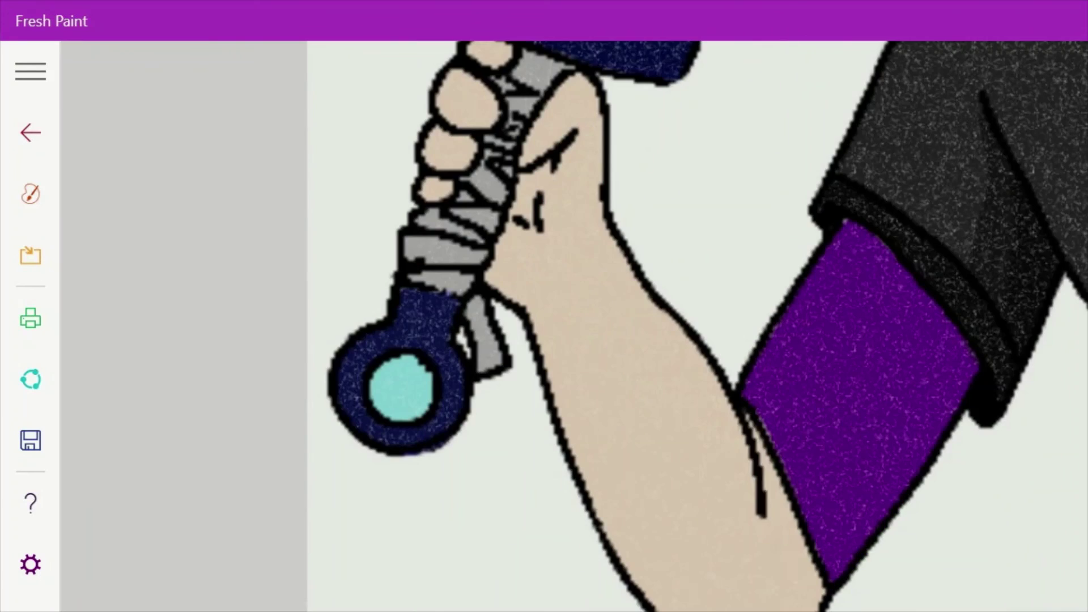
Shade both edges of the sword arm's forearm and the palm beside the grip in darker tan
{"action": "left_click_drag", "start_coordinate": [566, 437], "coordinate": [679, 606]}
{"action": "left_click_drag", "start_coordinate": [782, 552], "coordinate": [793, 609]}
{"action": "left_click_drag", "start_coordinate": [539, 357], "coordinate": [577, 442]}
{"action": "left_click_drag", "start_coordinate": [544, 164], "coordinate": [487, 284]}
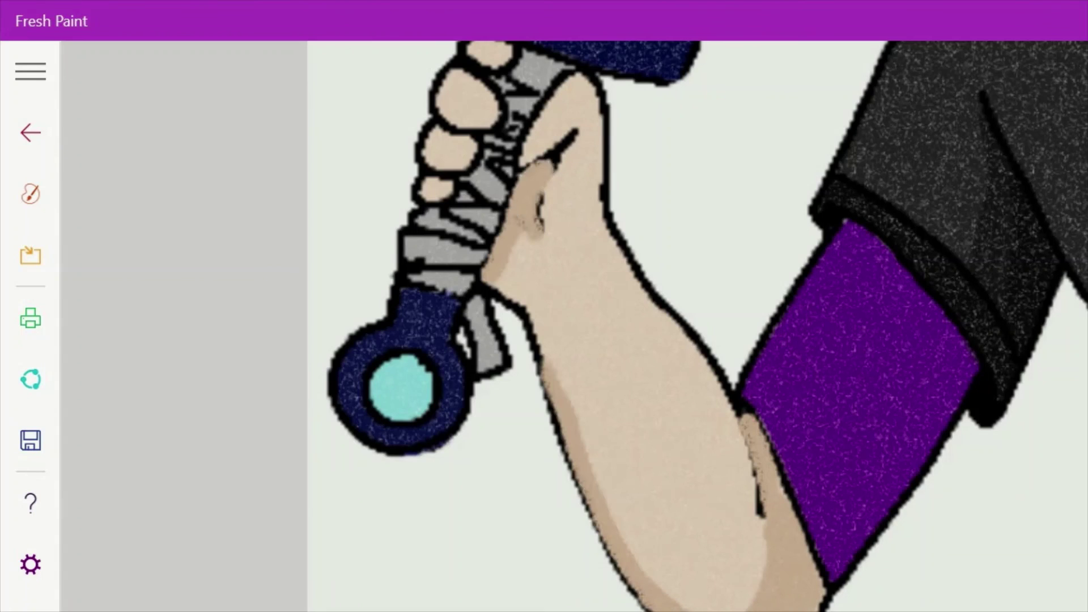
{"action": "key", "text": "ctrl+z"}
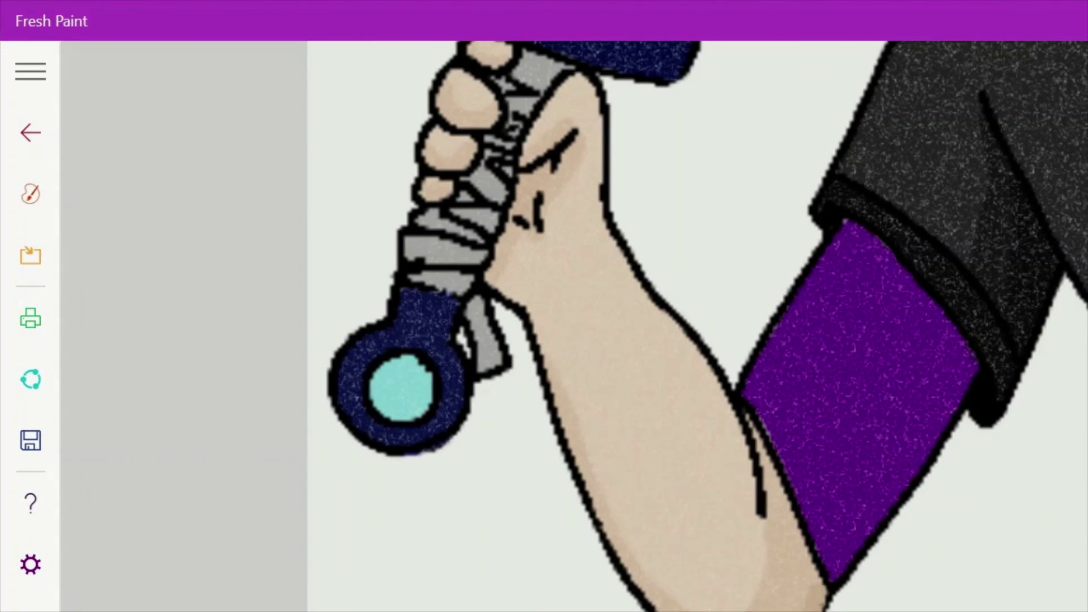